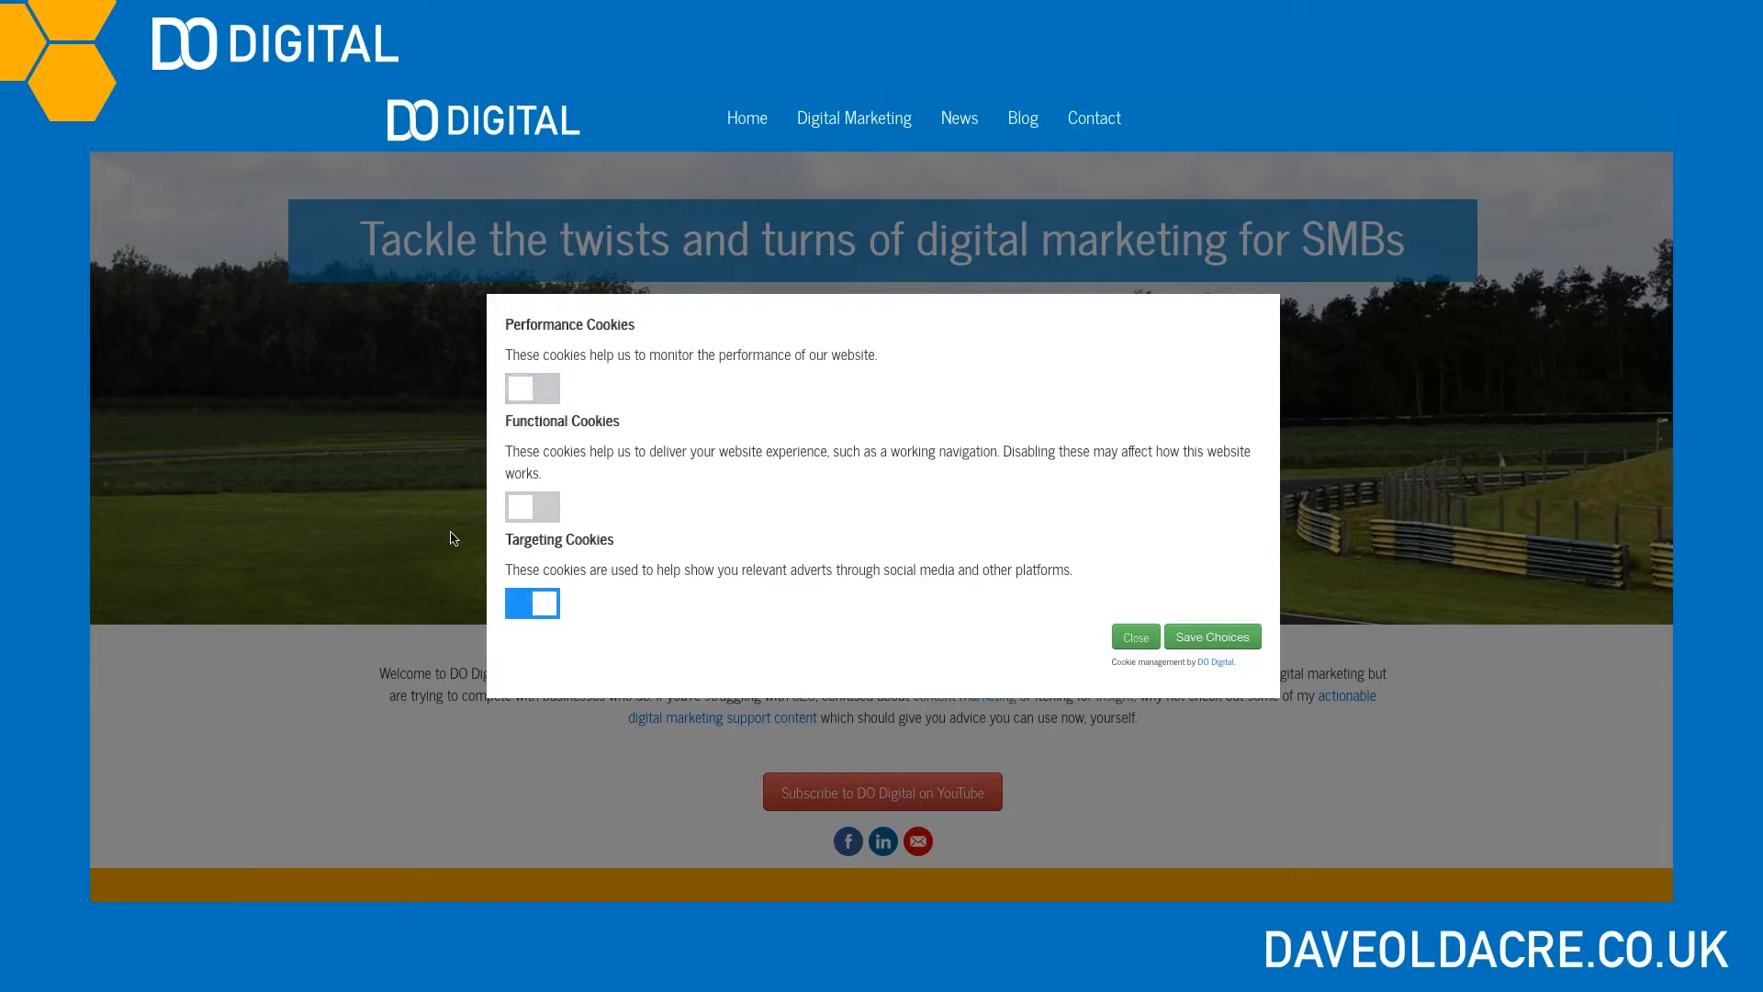
# Enable the functional and performance cookies in the website's cookie settings and save the choices
pyautogui.click(545, 514)
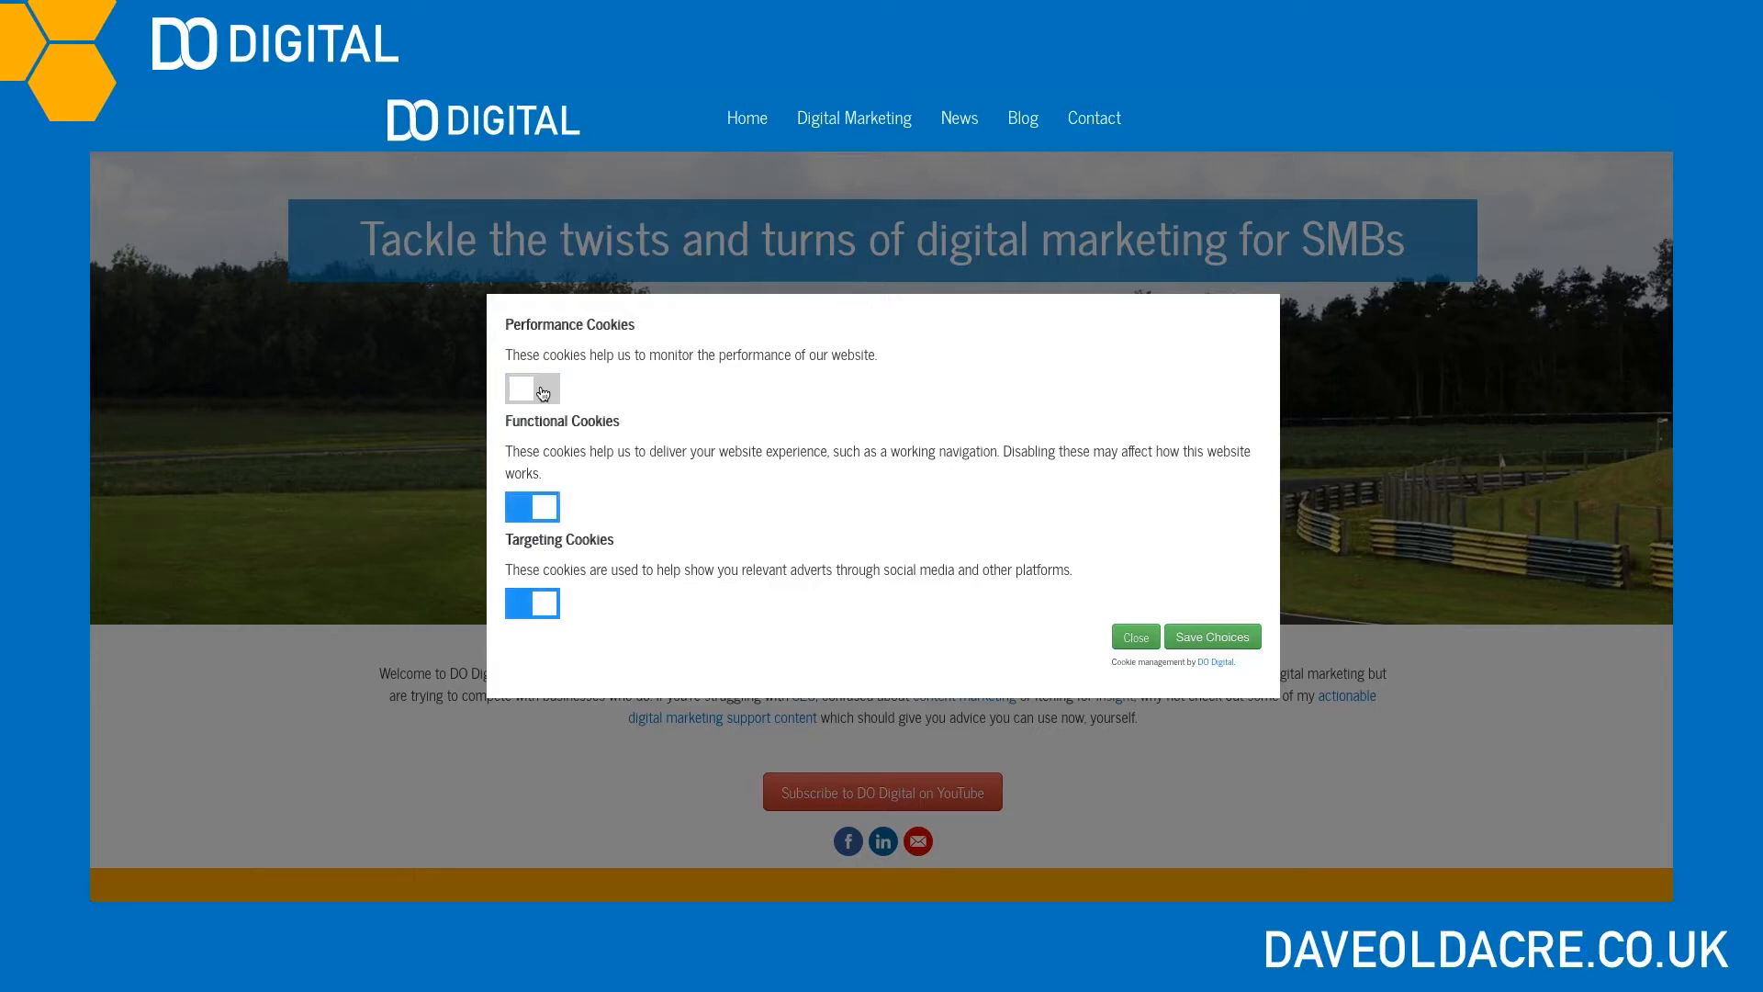
pyautogui.click(543, 393)
pyautogui.click(1210, 634)
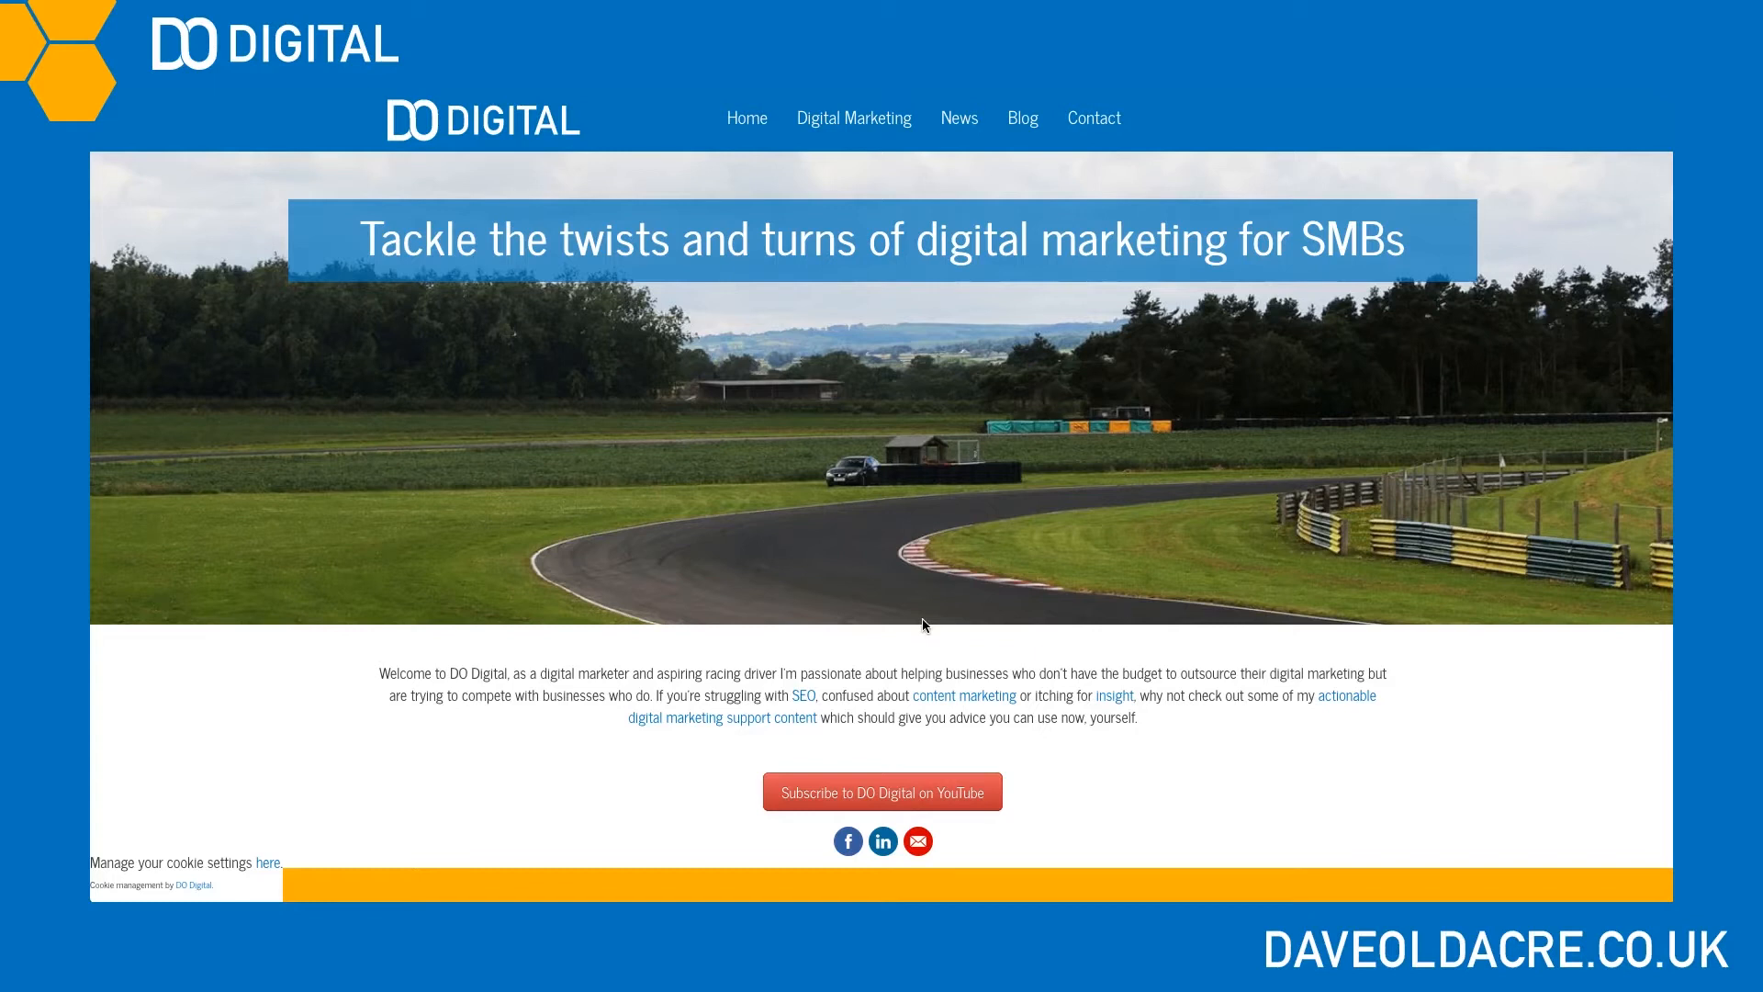
# Open the FREE Website Cookie Manager article from the homepage's digital marketing tips
pyautogui.scroll(-3, 922, 624)
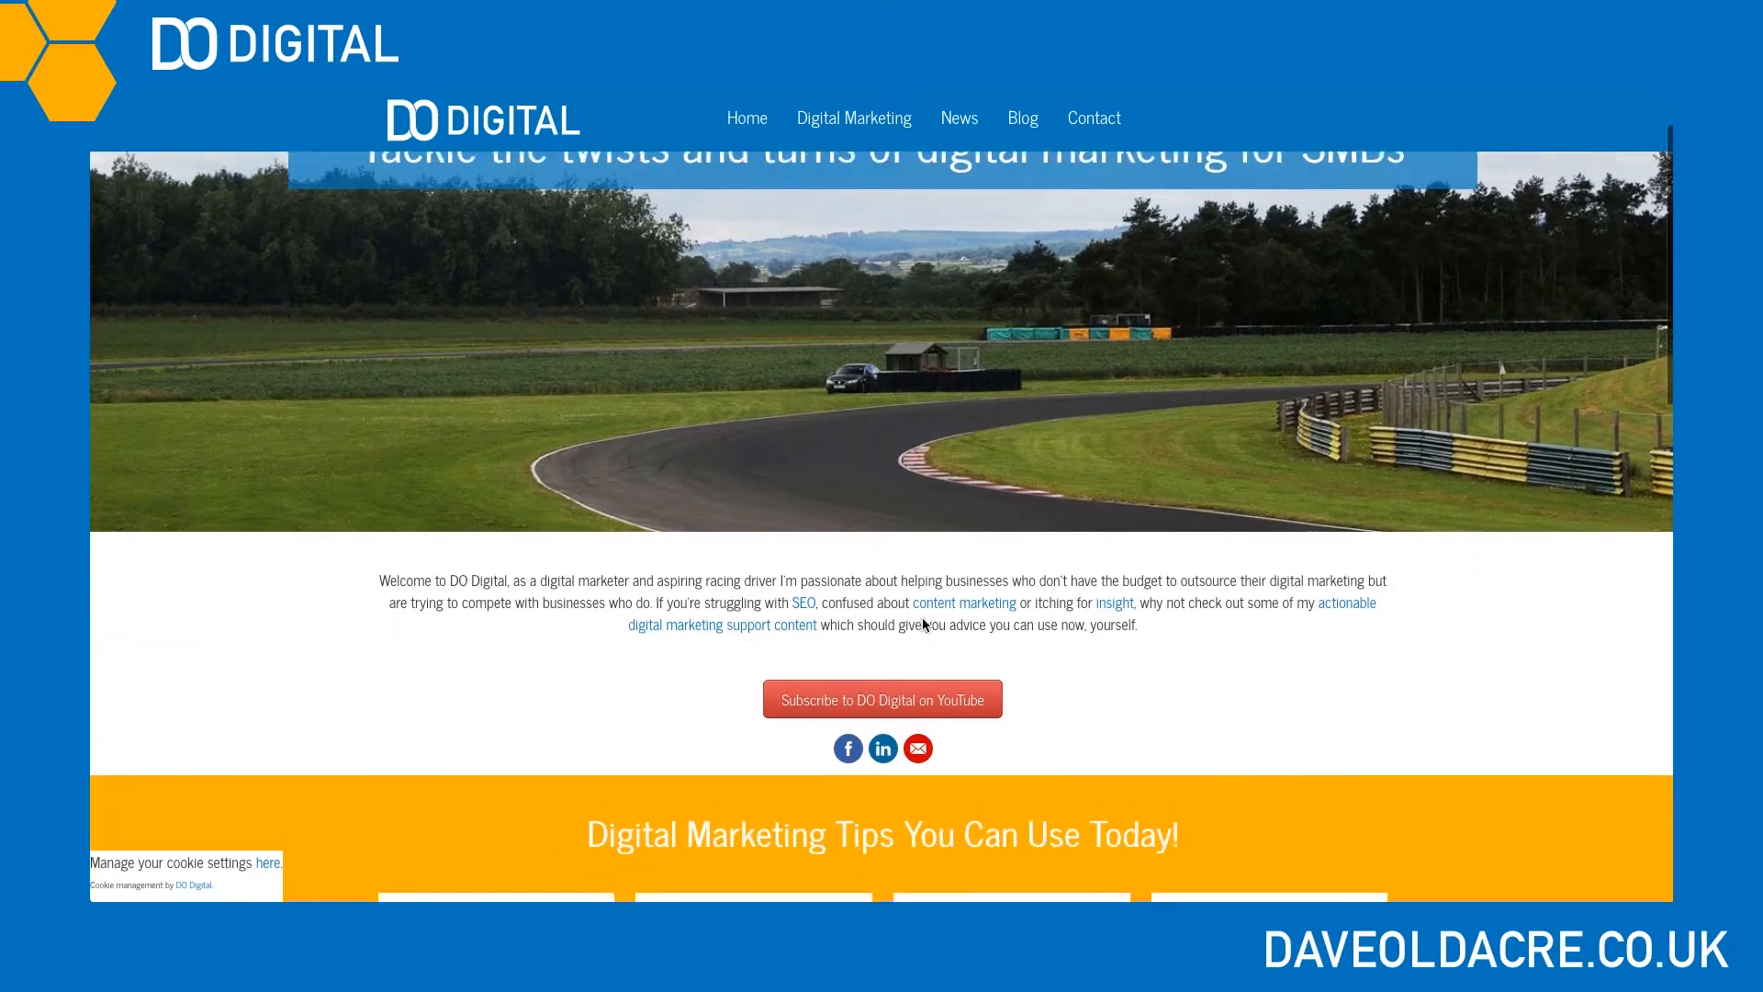
pyautogui.scroll(-1, 922, 624)
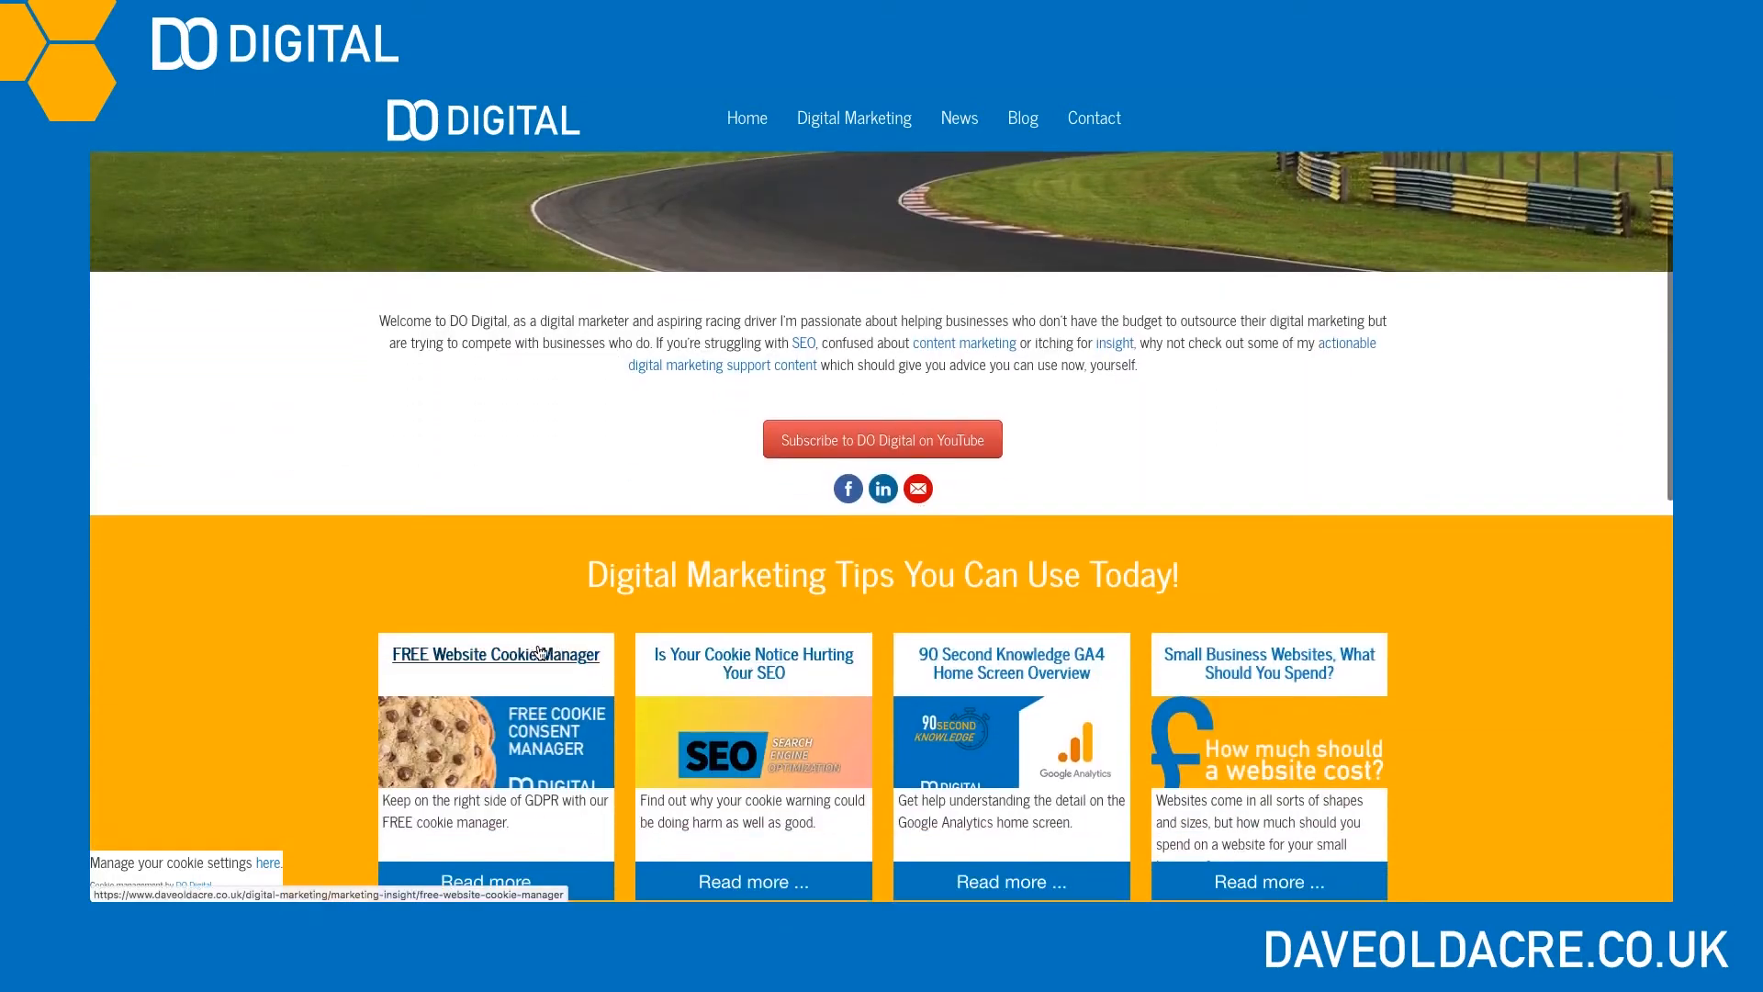
pyautogui.click(540, 653)
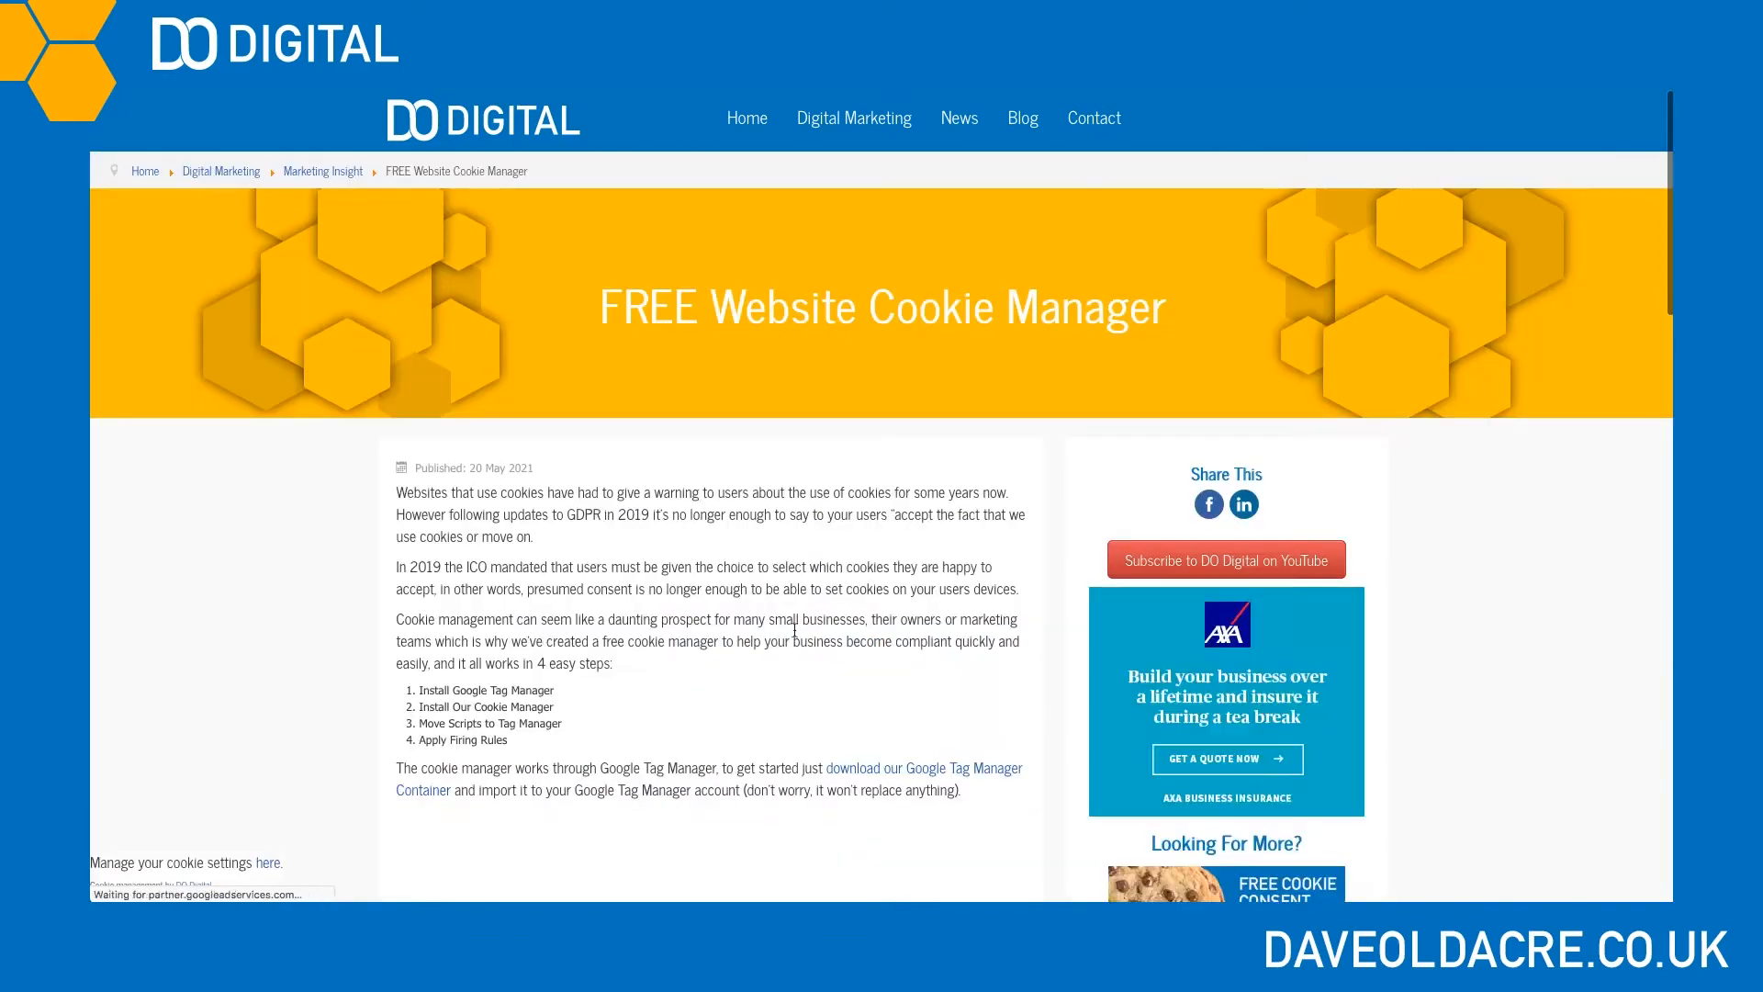
# Save the article's linked Google Tag Manager container to the Desktop as GTM-workspace in JSON format
pyautogui.rightClick(859, 773)
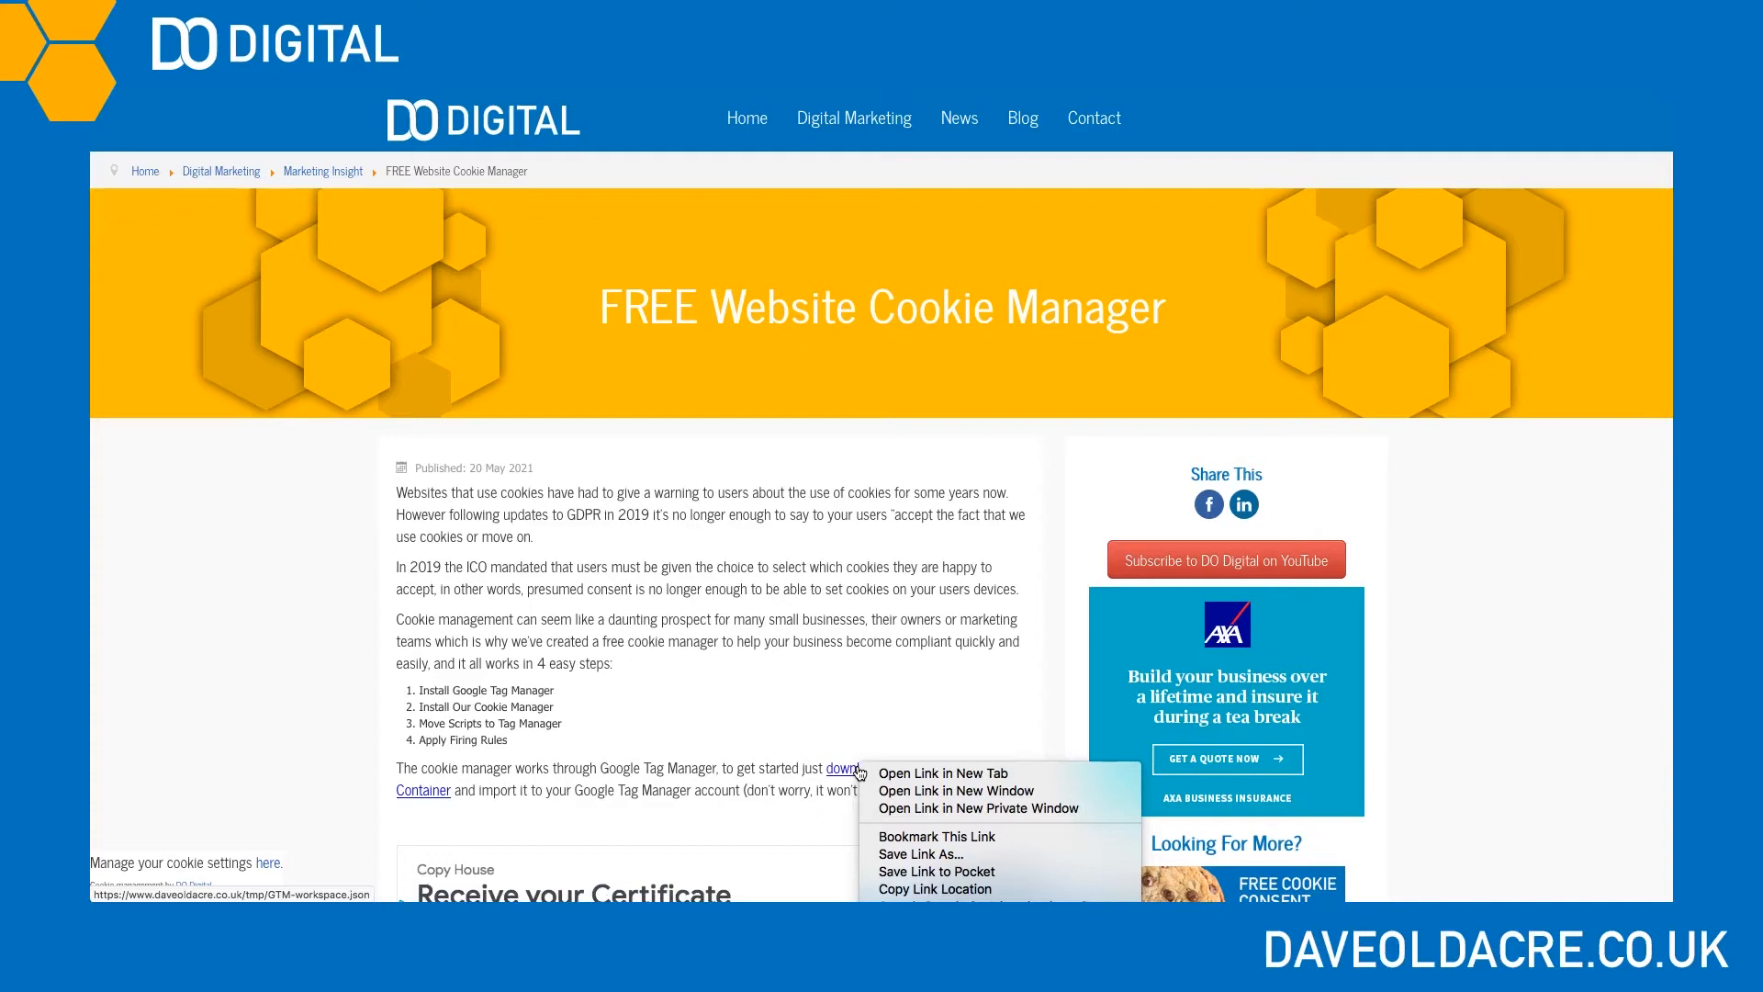
pyautogui.click(938, 854)
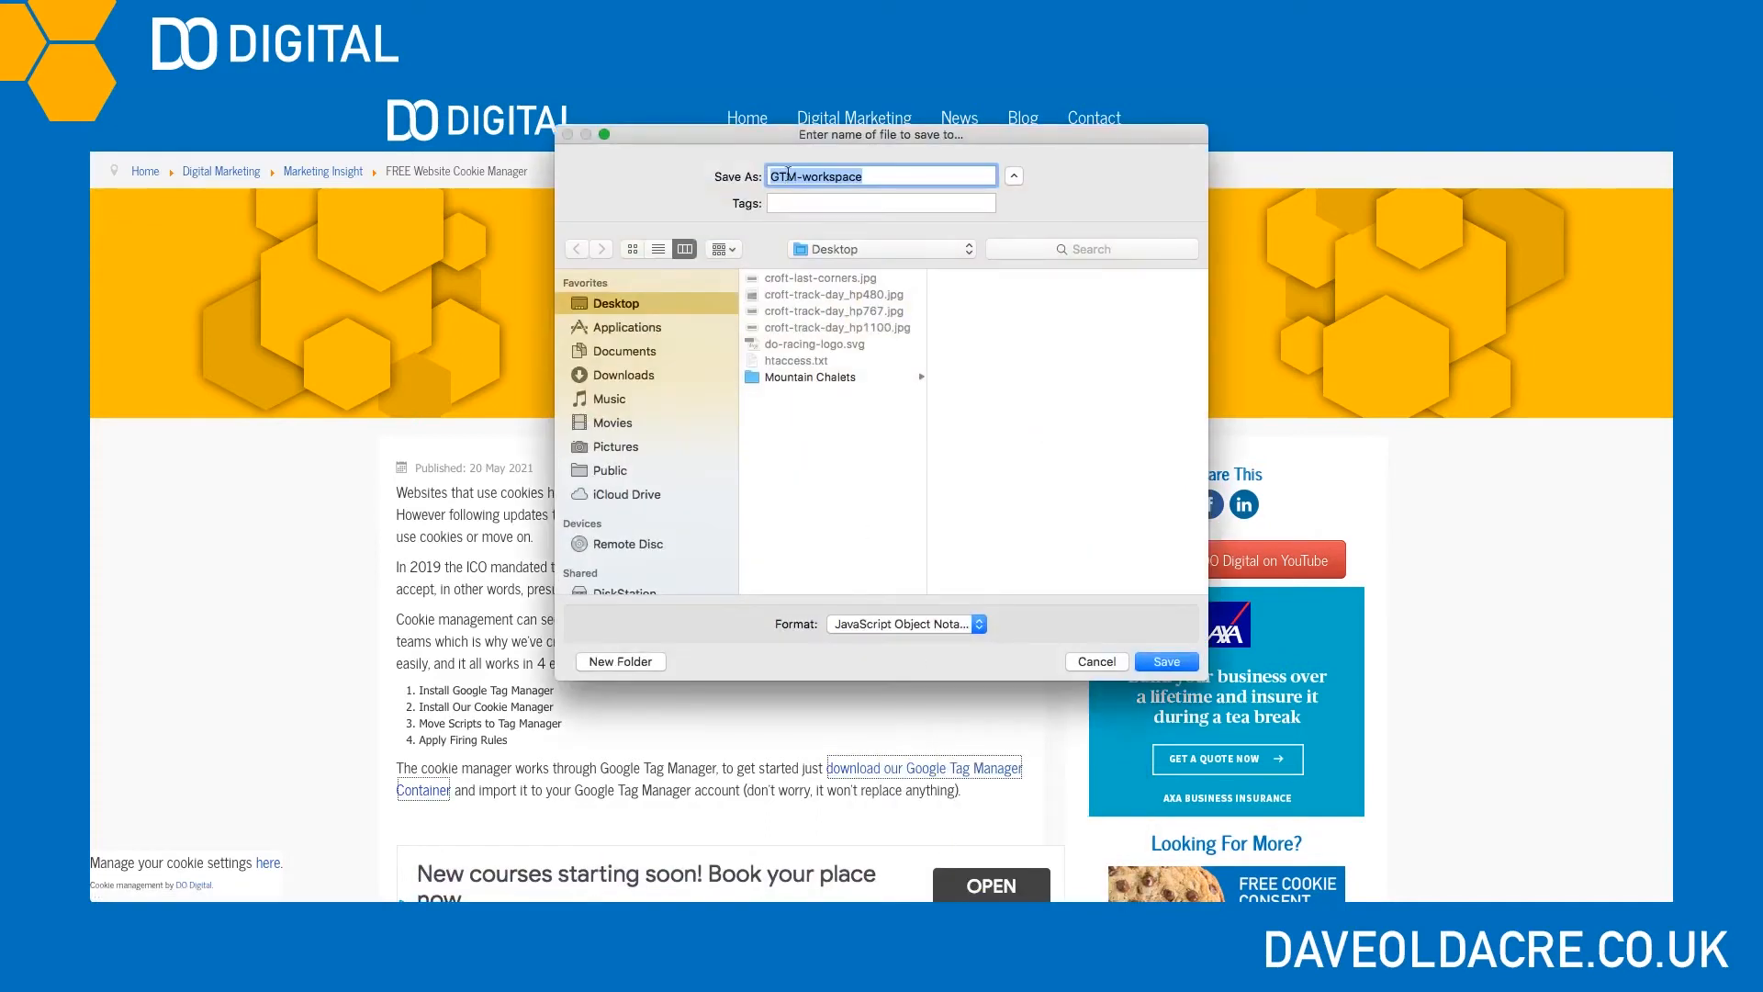
pyautogui.click(1165, 662)
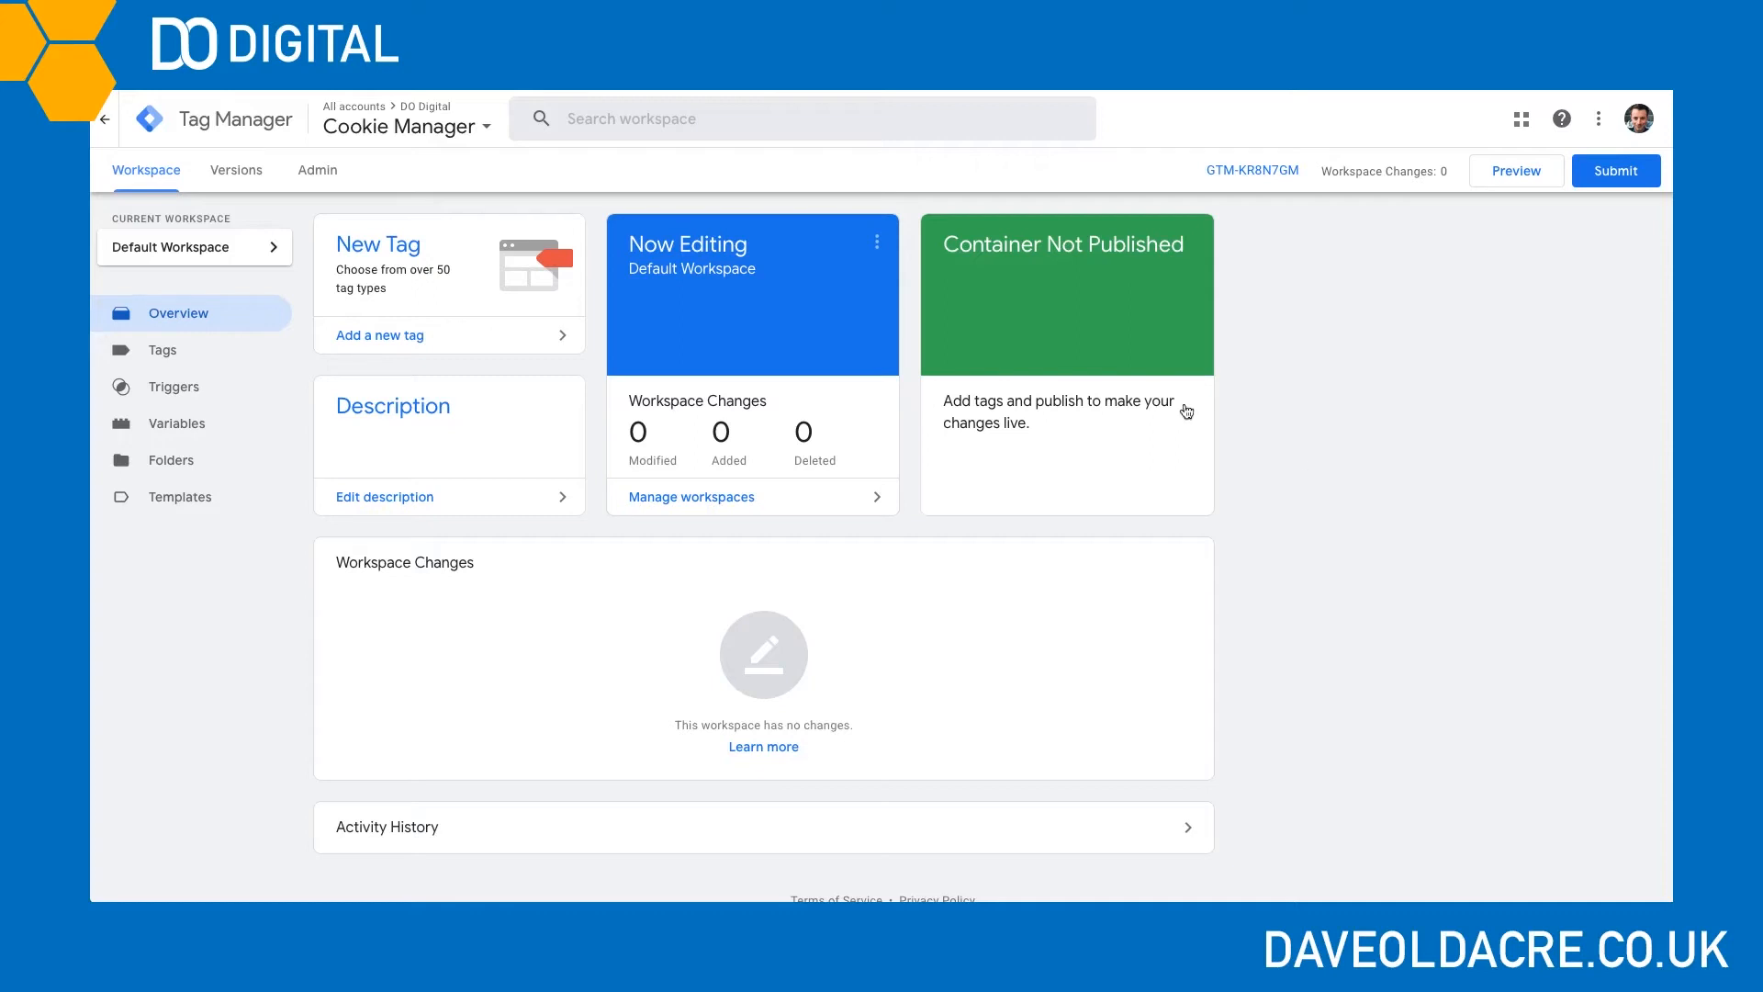
# In Tag Manager, start a container import for Cookie Manager and choose GTM-workspace.json from the Desktop as the import file
pyautogui.click(333, 183)
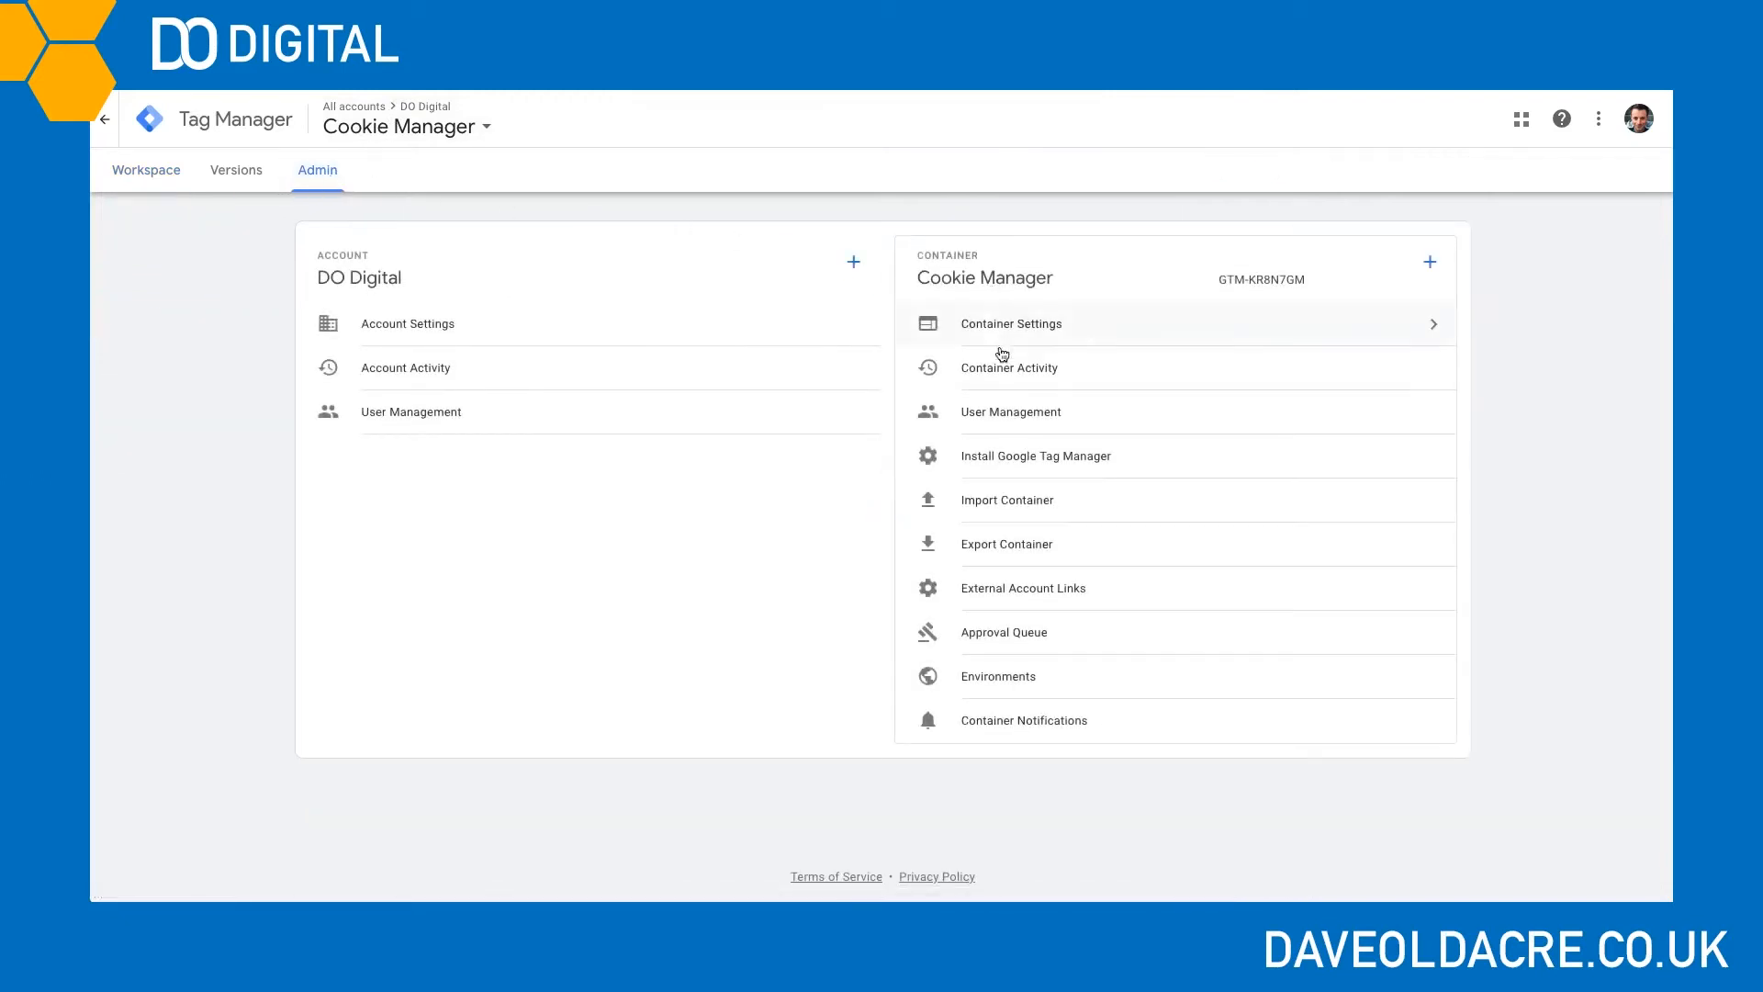
pyautogui.click(1020, 508)
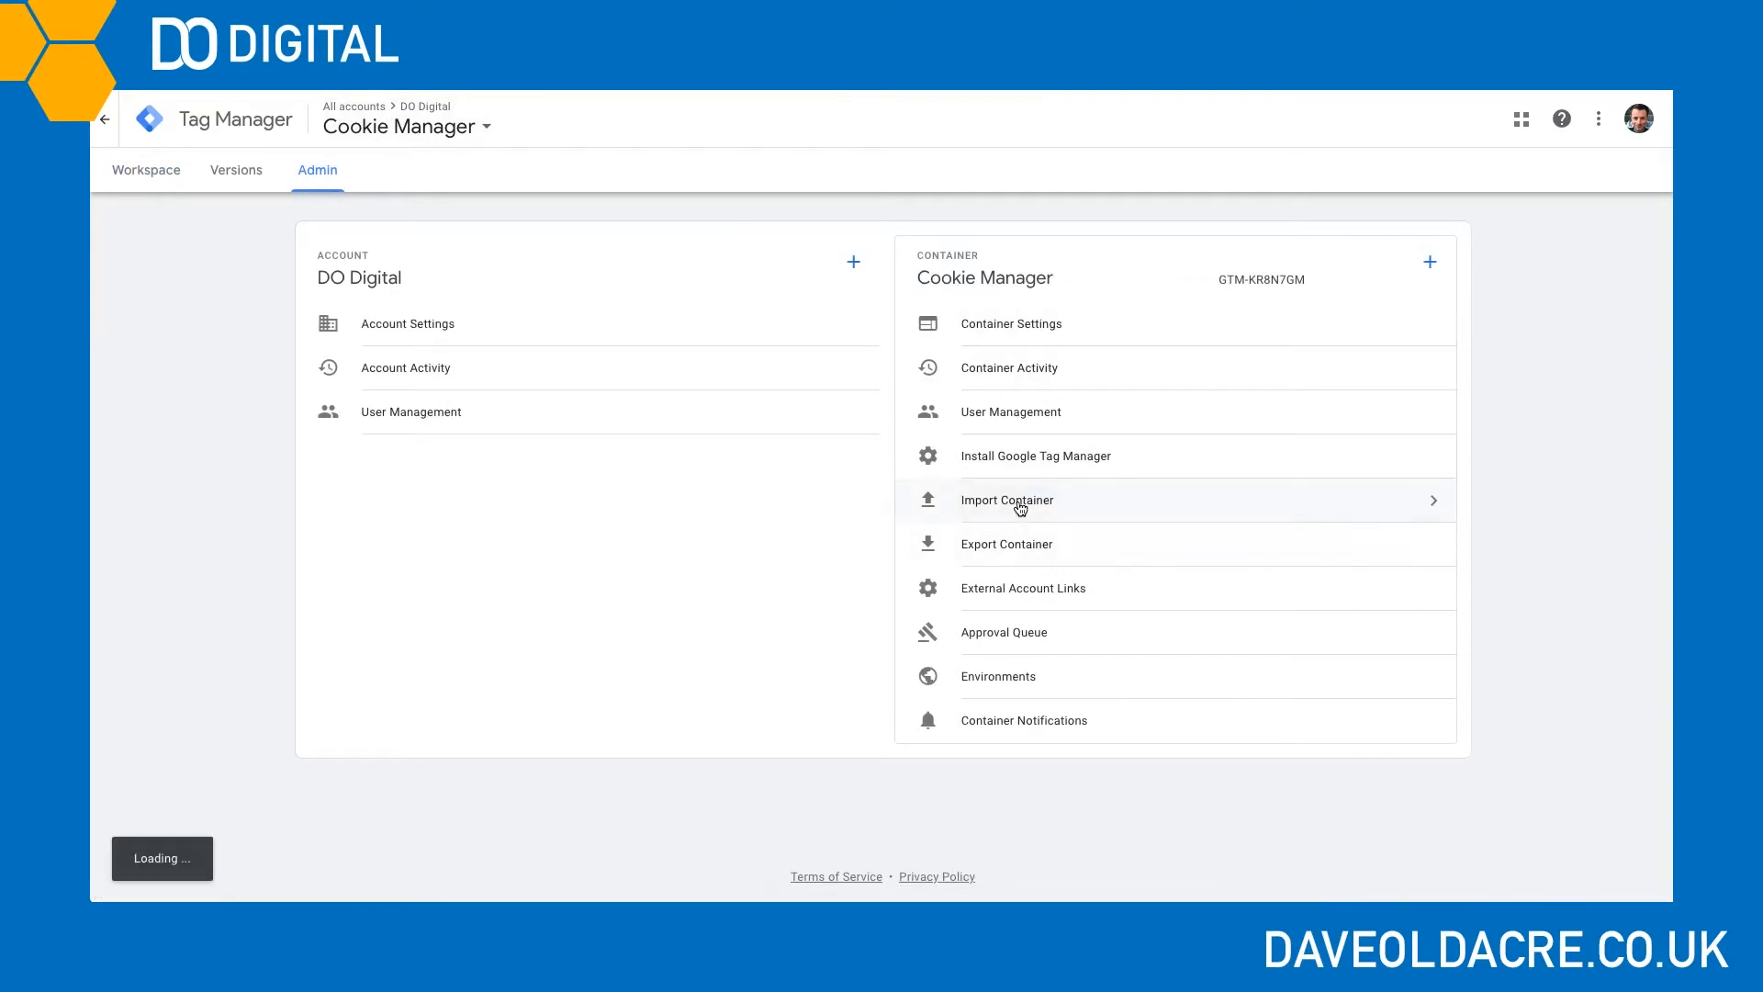
pyautogui.click(504, 367)
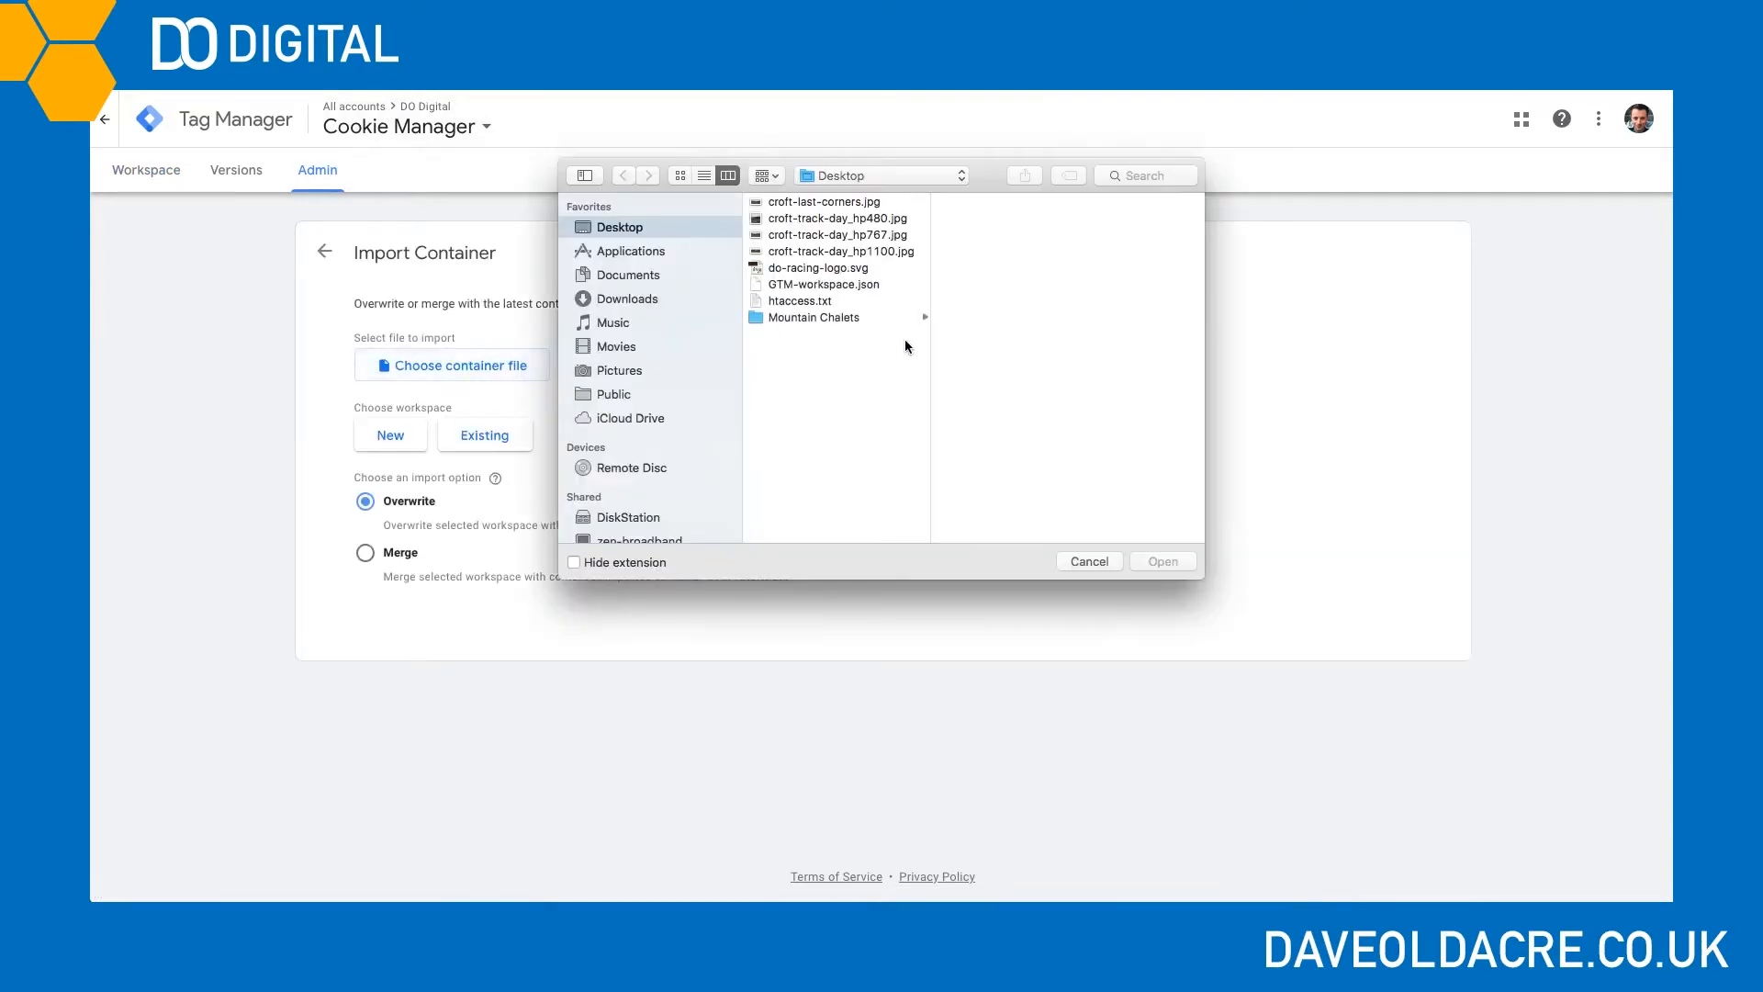
pyautogui.click(854, 284)
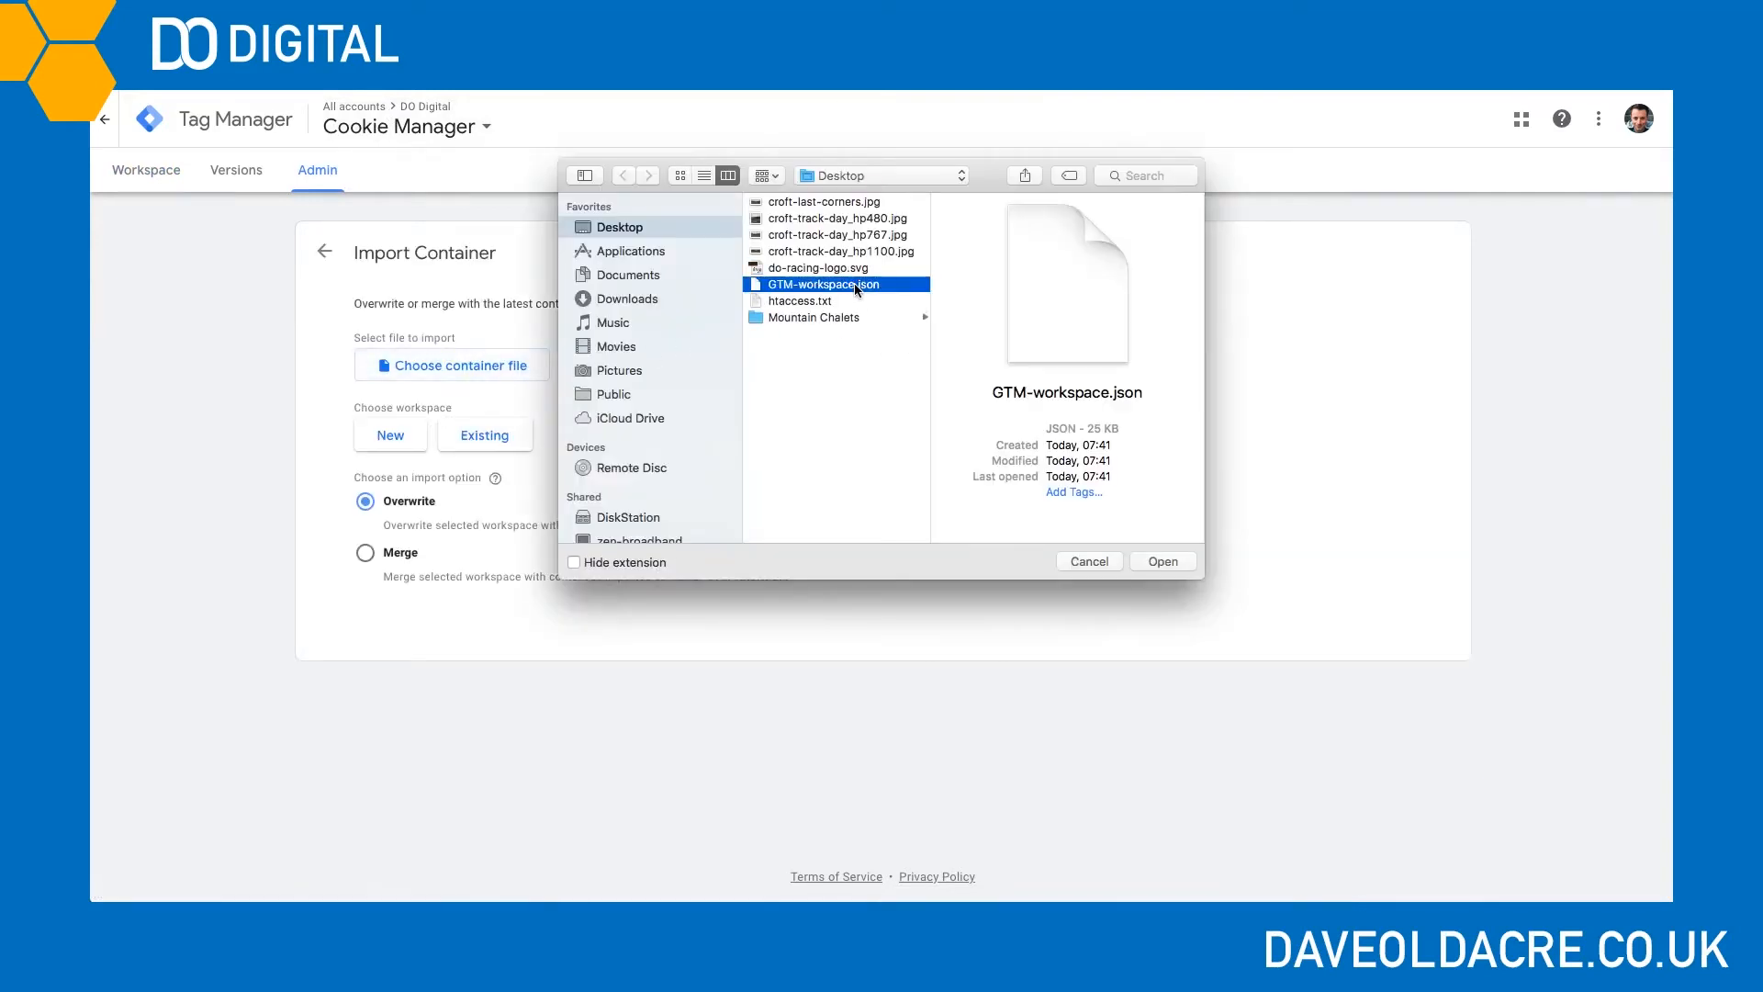
pyautogui.click(1185, 563)
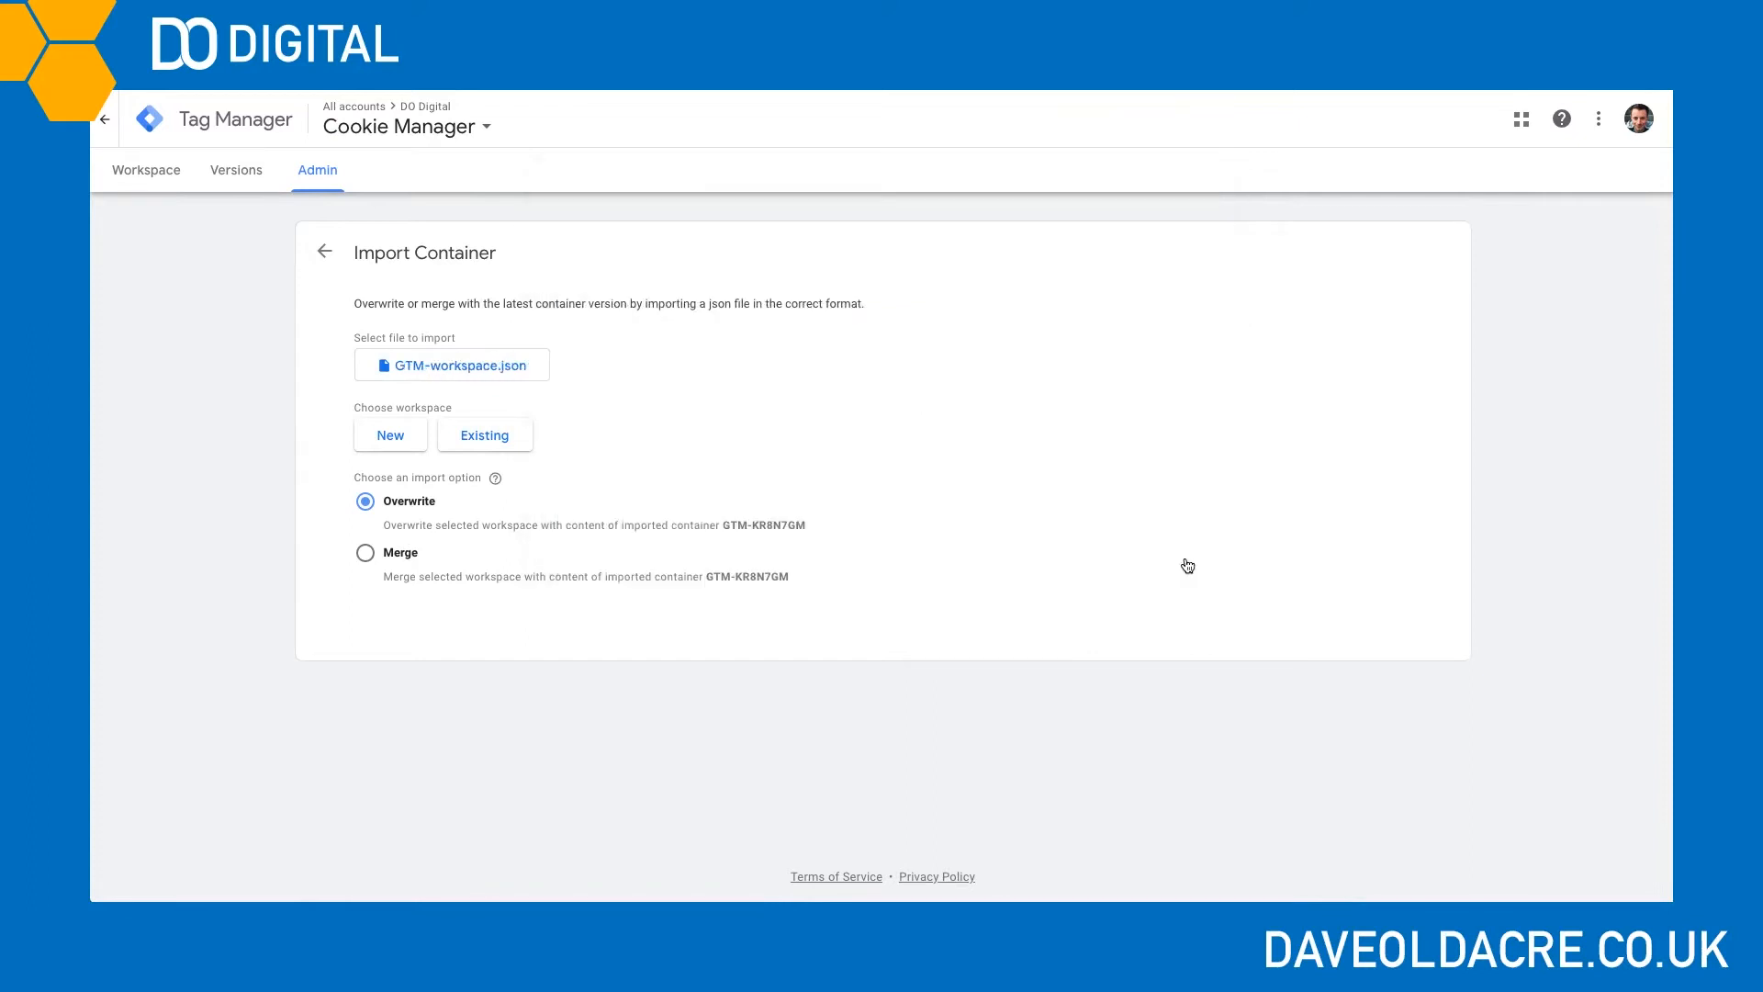
# Import the container into the existing Default Workspace by merging, with conflicting tags, triggers and variables renamed
pyautogui.click(492, 446)
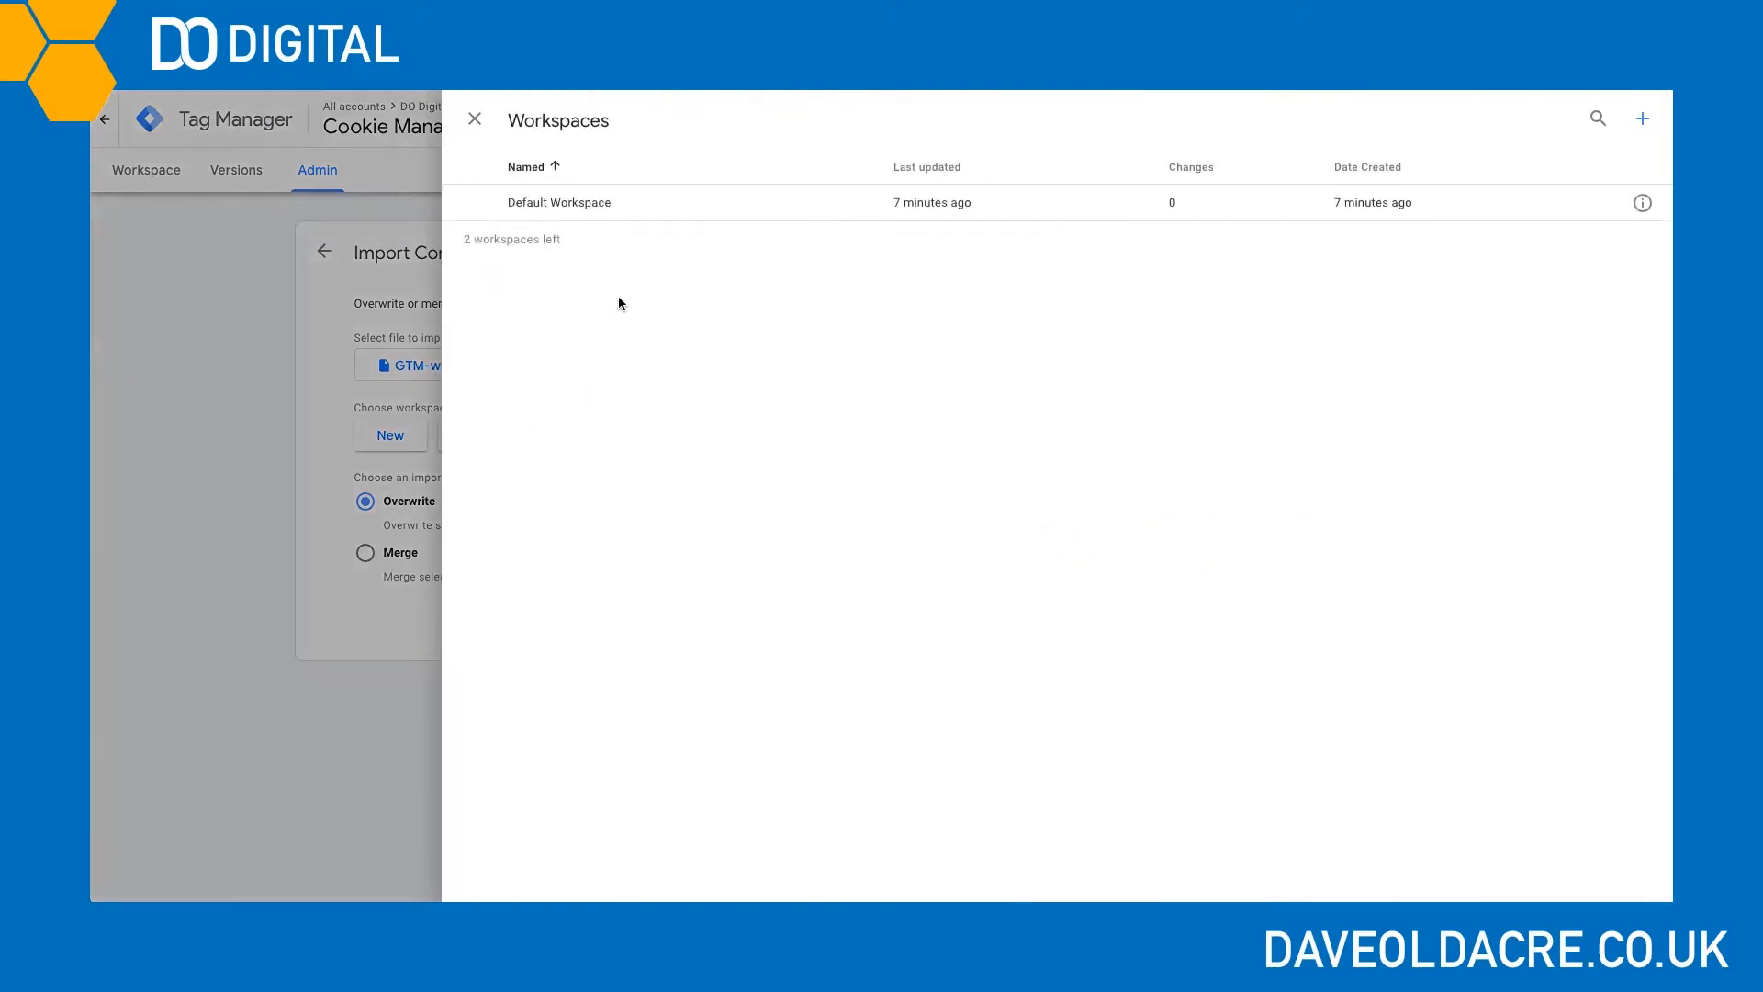
pyautogui.click(643, 206)
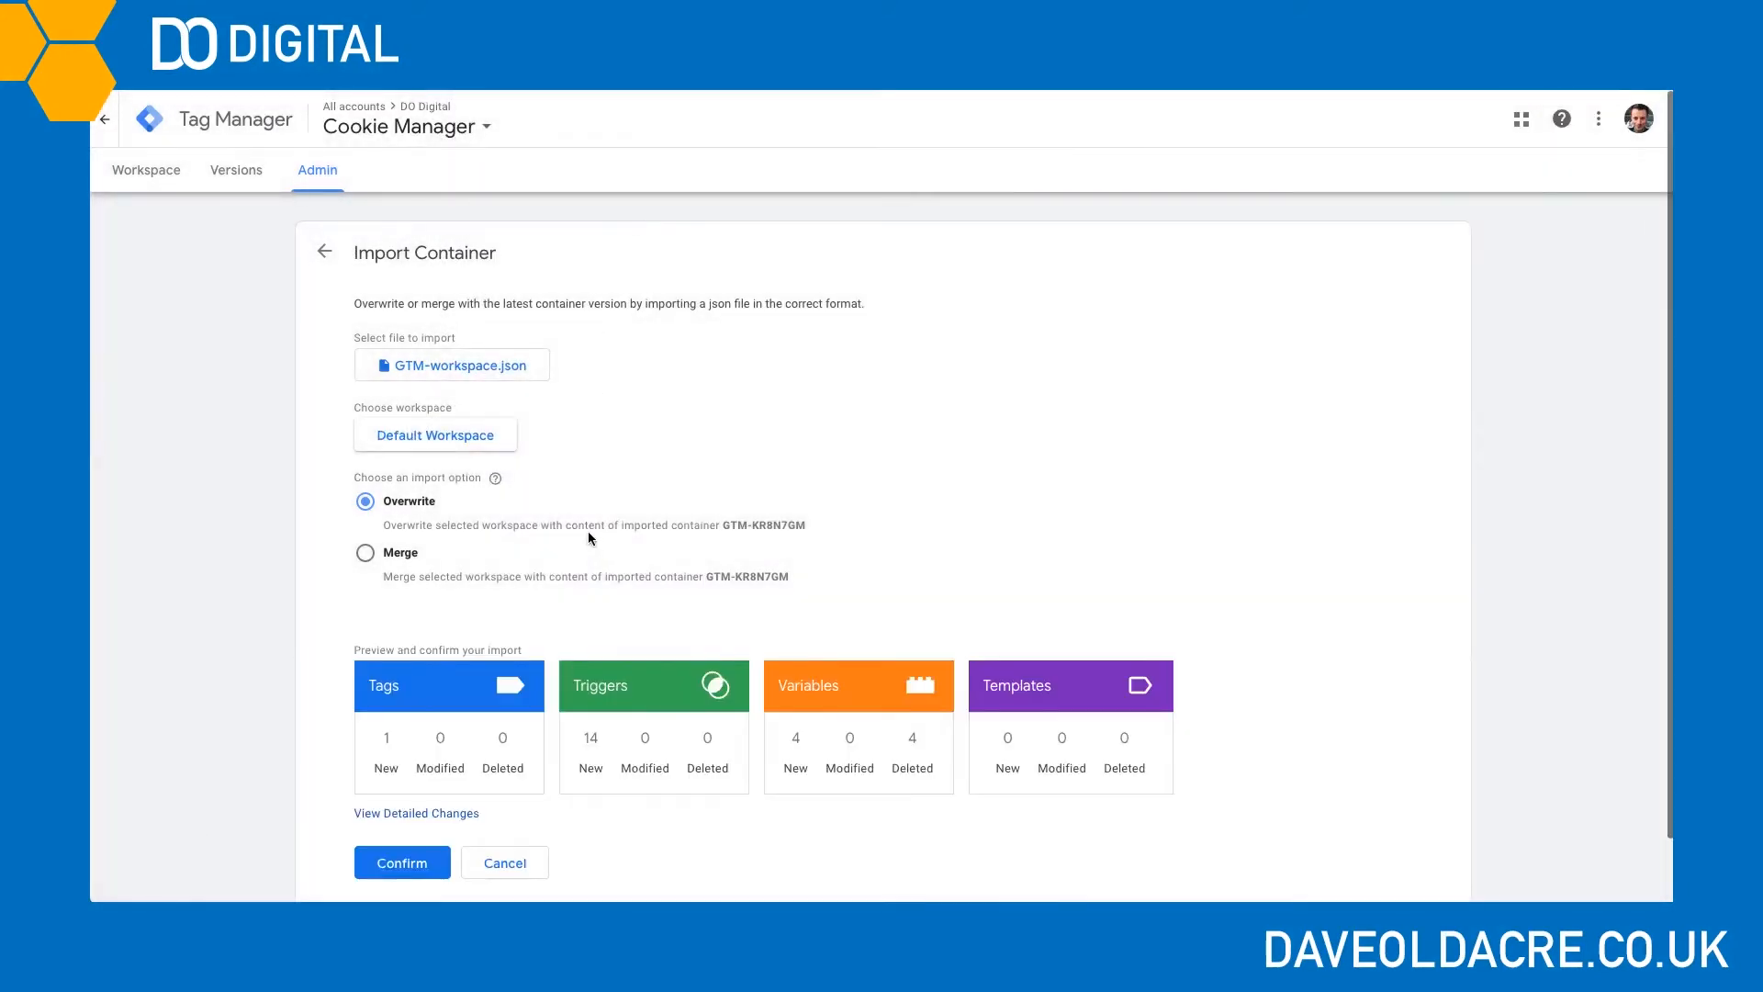
pyautogui.click(365, 553)
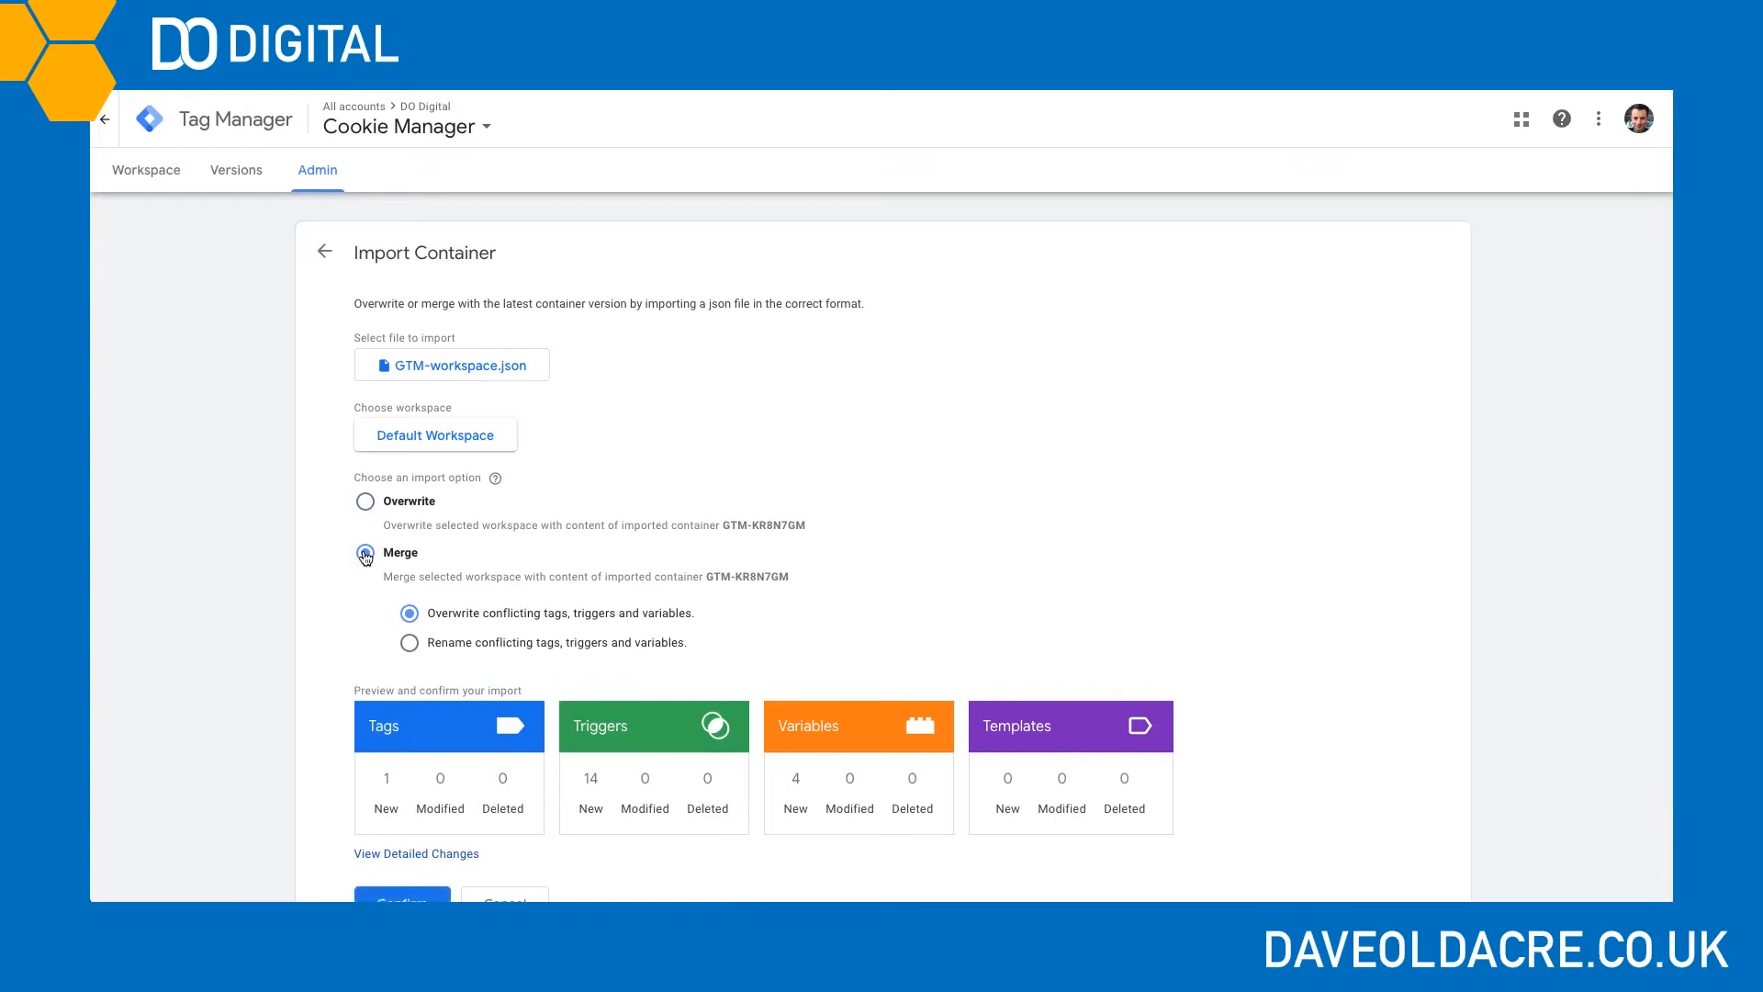
pyautogui.click(409, 645)
pyautogui.scroll(-1, 642, 714)
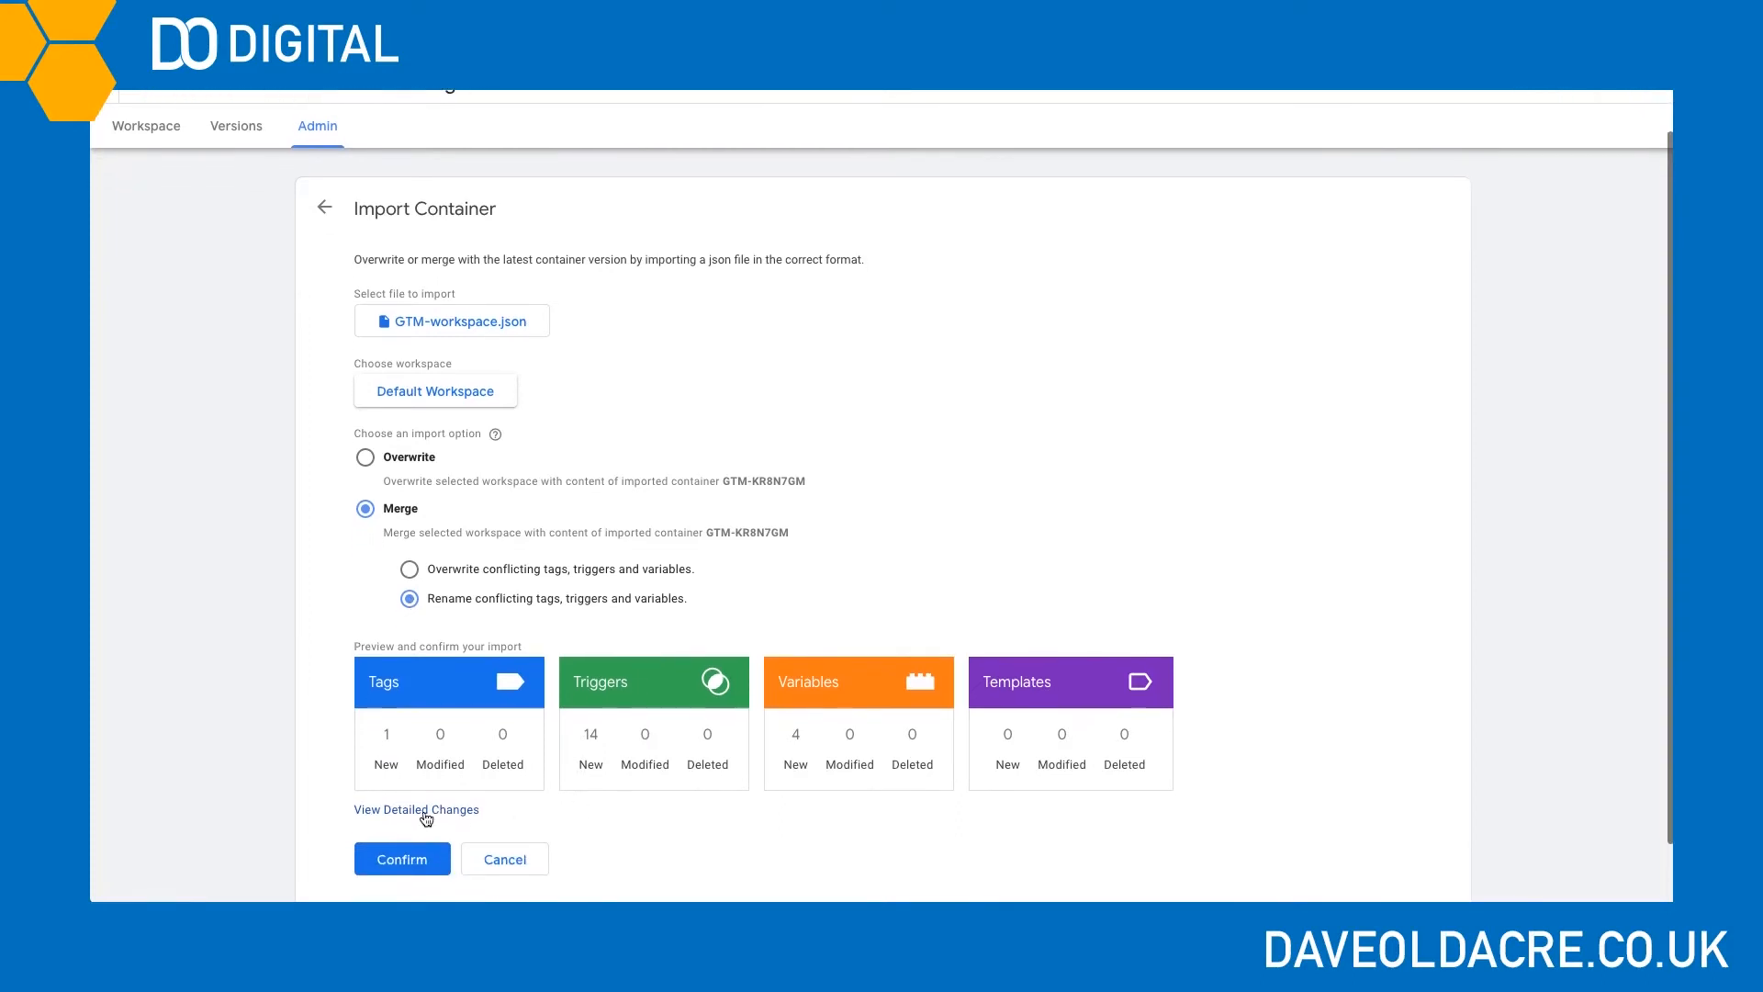
pyautogui.click(418, 861)
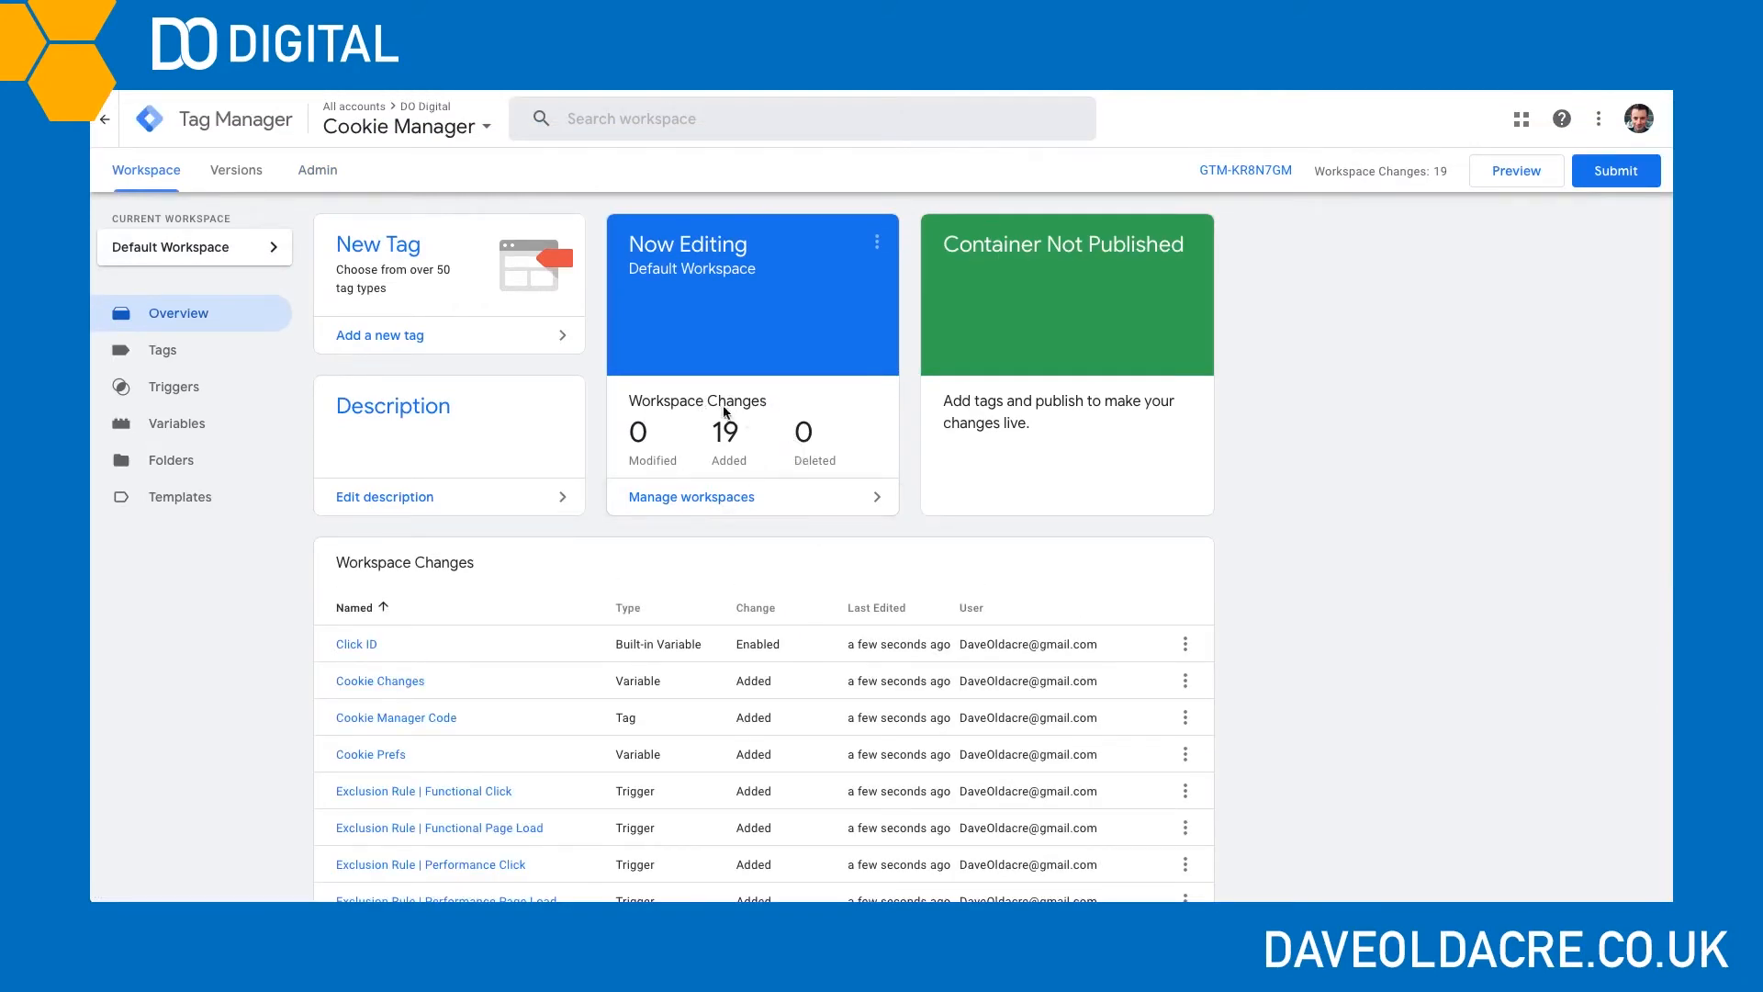
# Create a new tag named GA of type Google Analytics: GA4 Configuration with measurement ID 1234
pyautogui.scroll(-2, 754, 614)
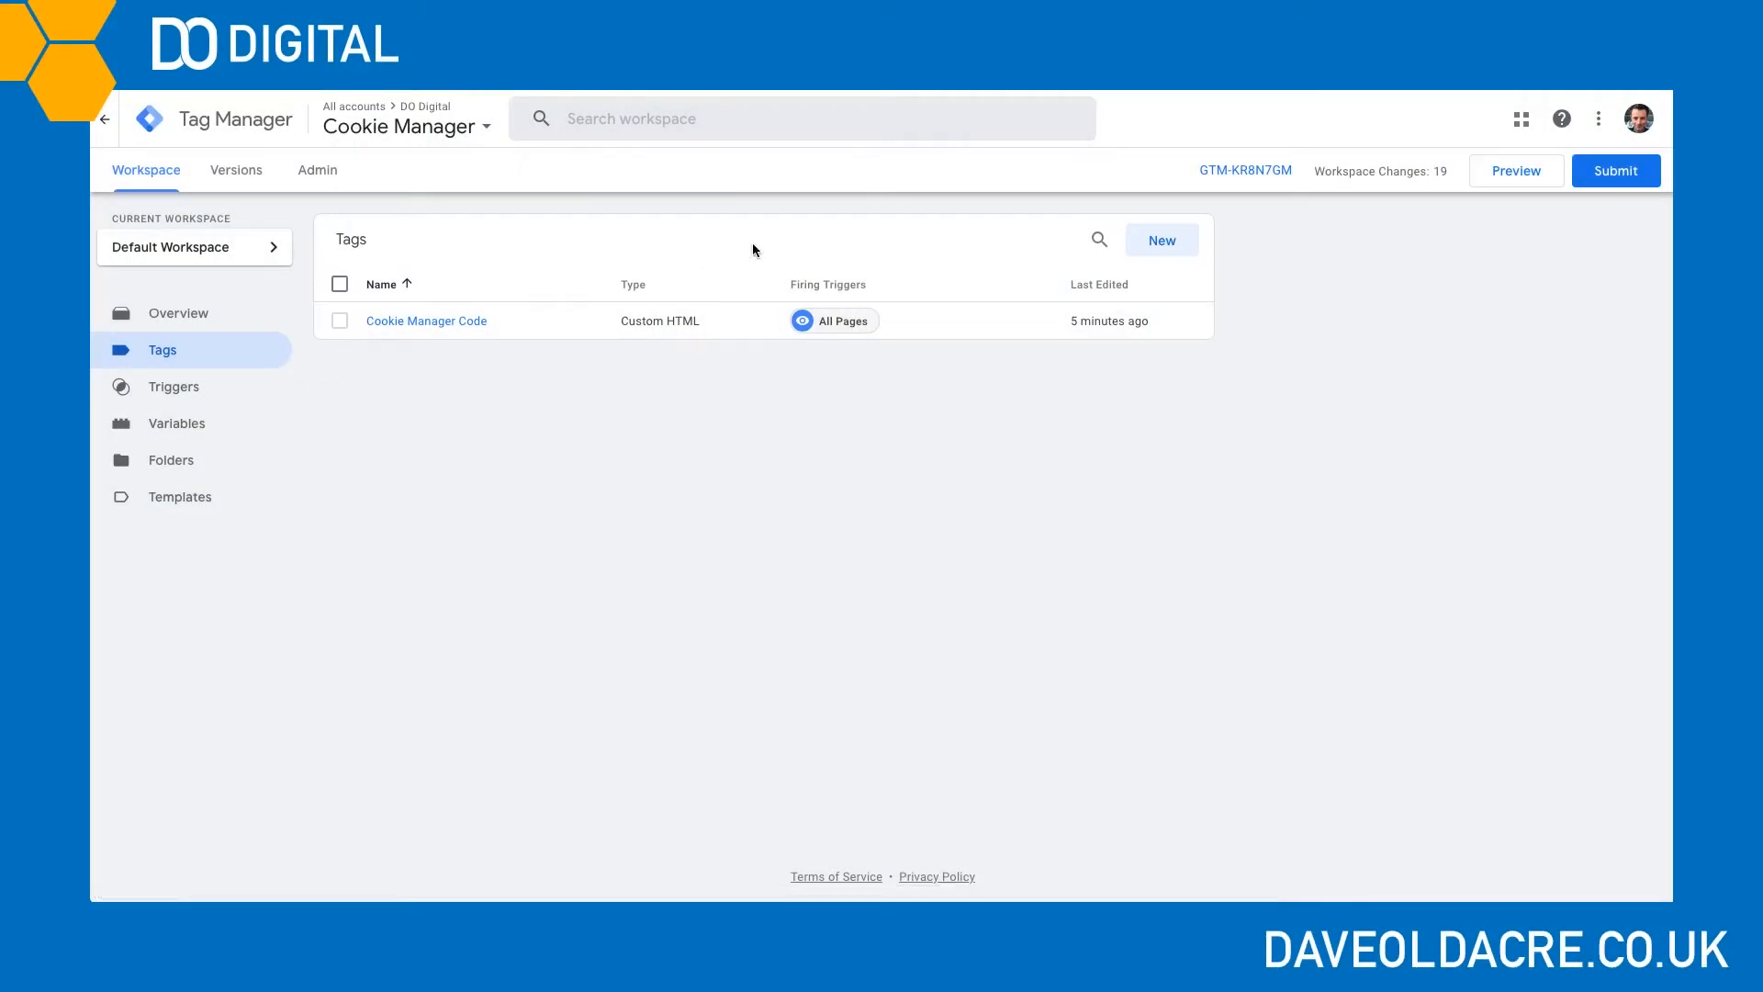
pyautogui.click(1160, 250)
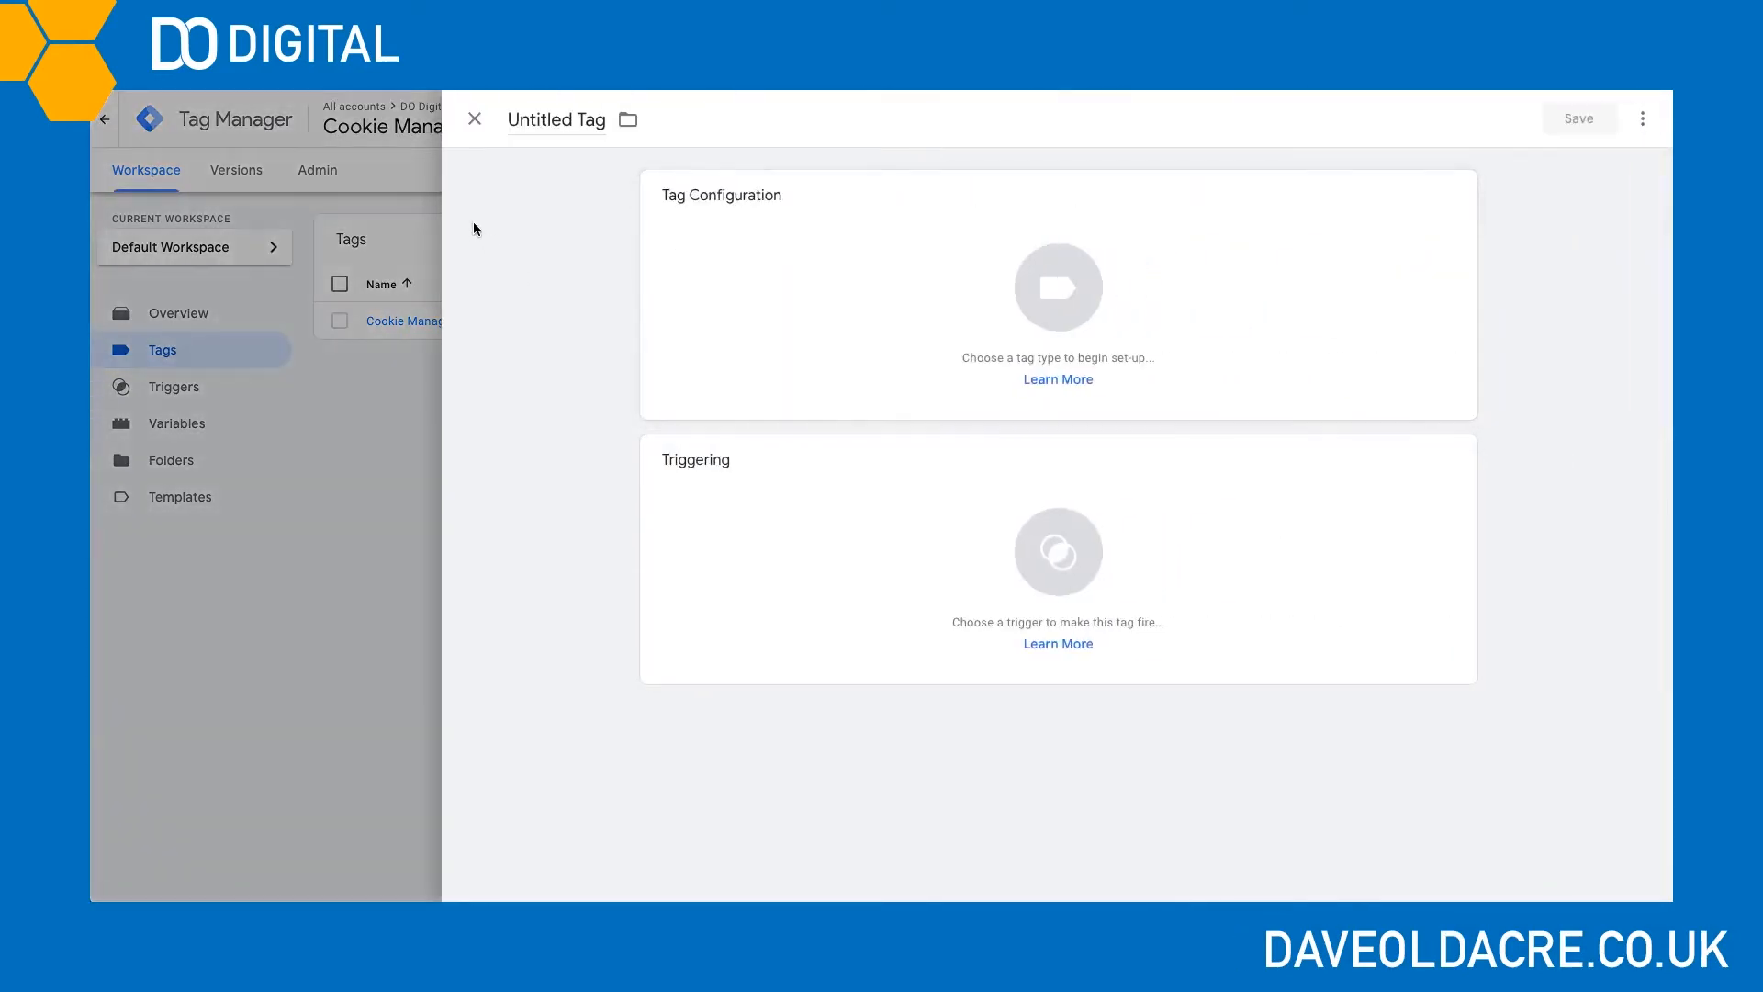
pyautogui.click(539, 121)
pyautogui.write('GA')
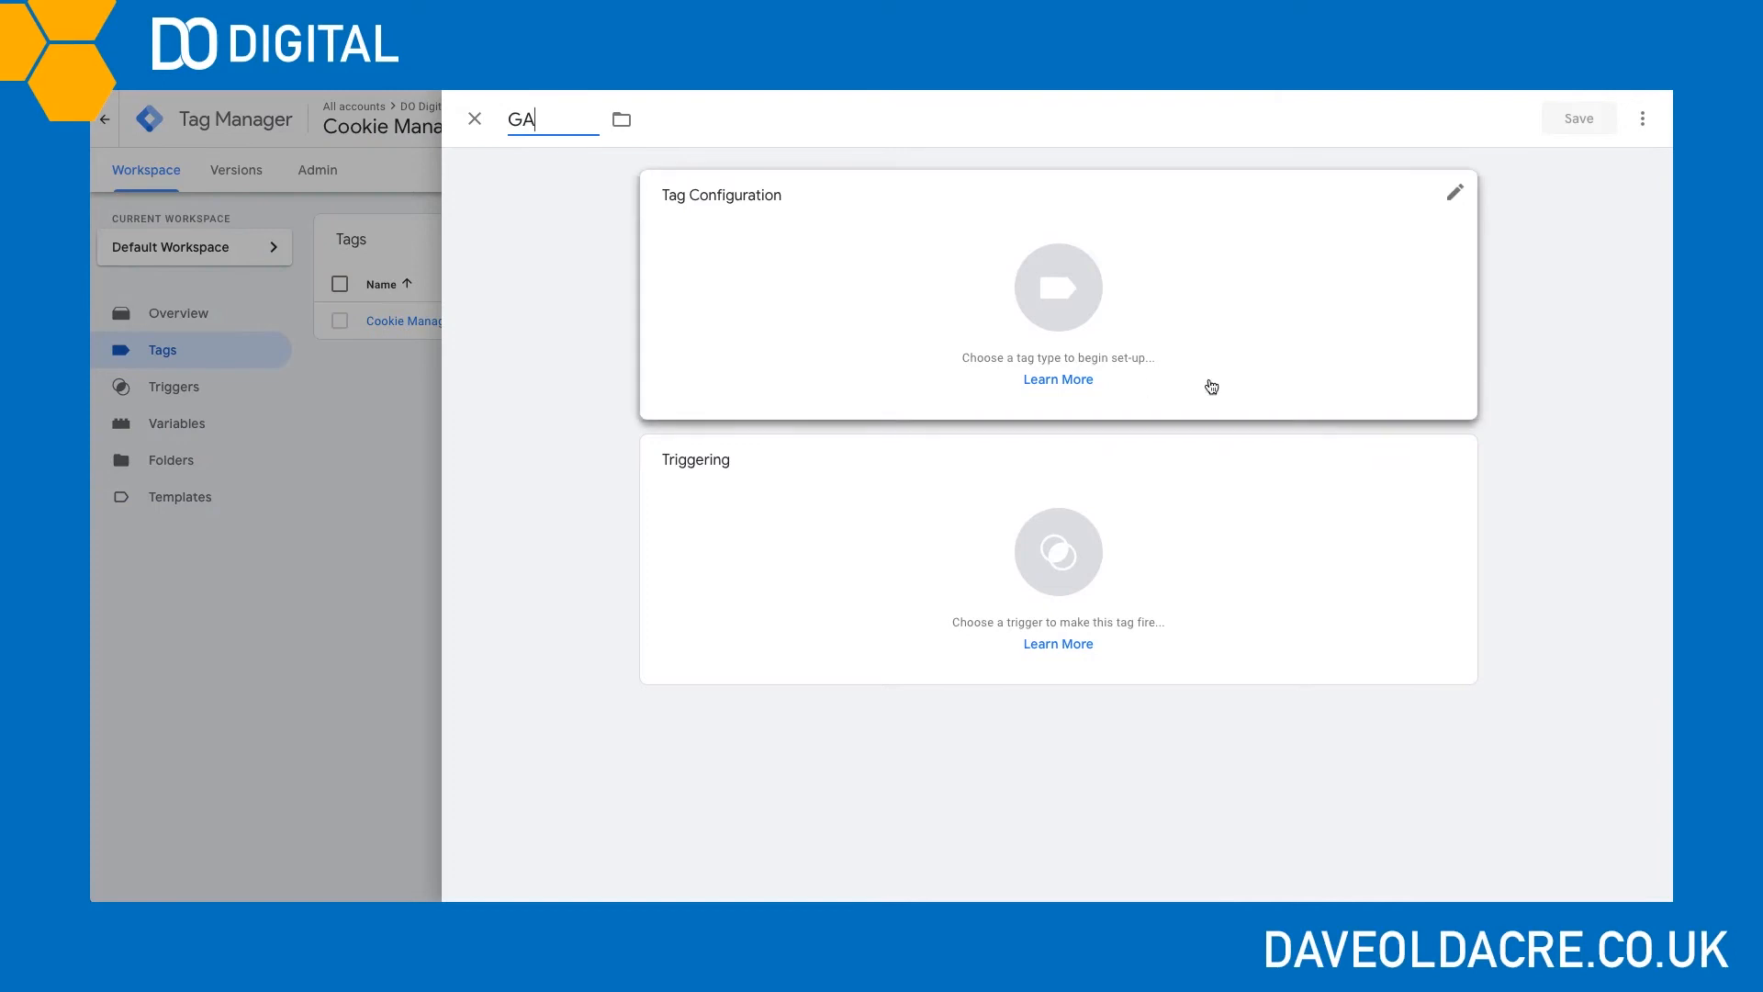
pyautogui.click(1211, 339)
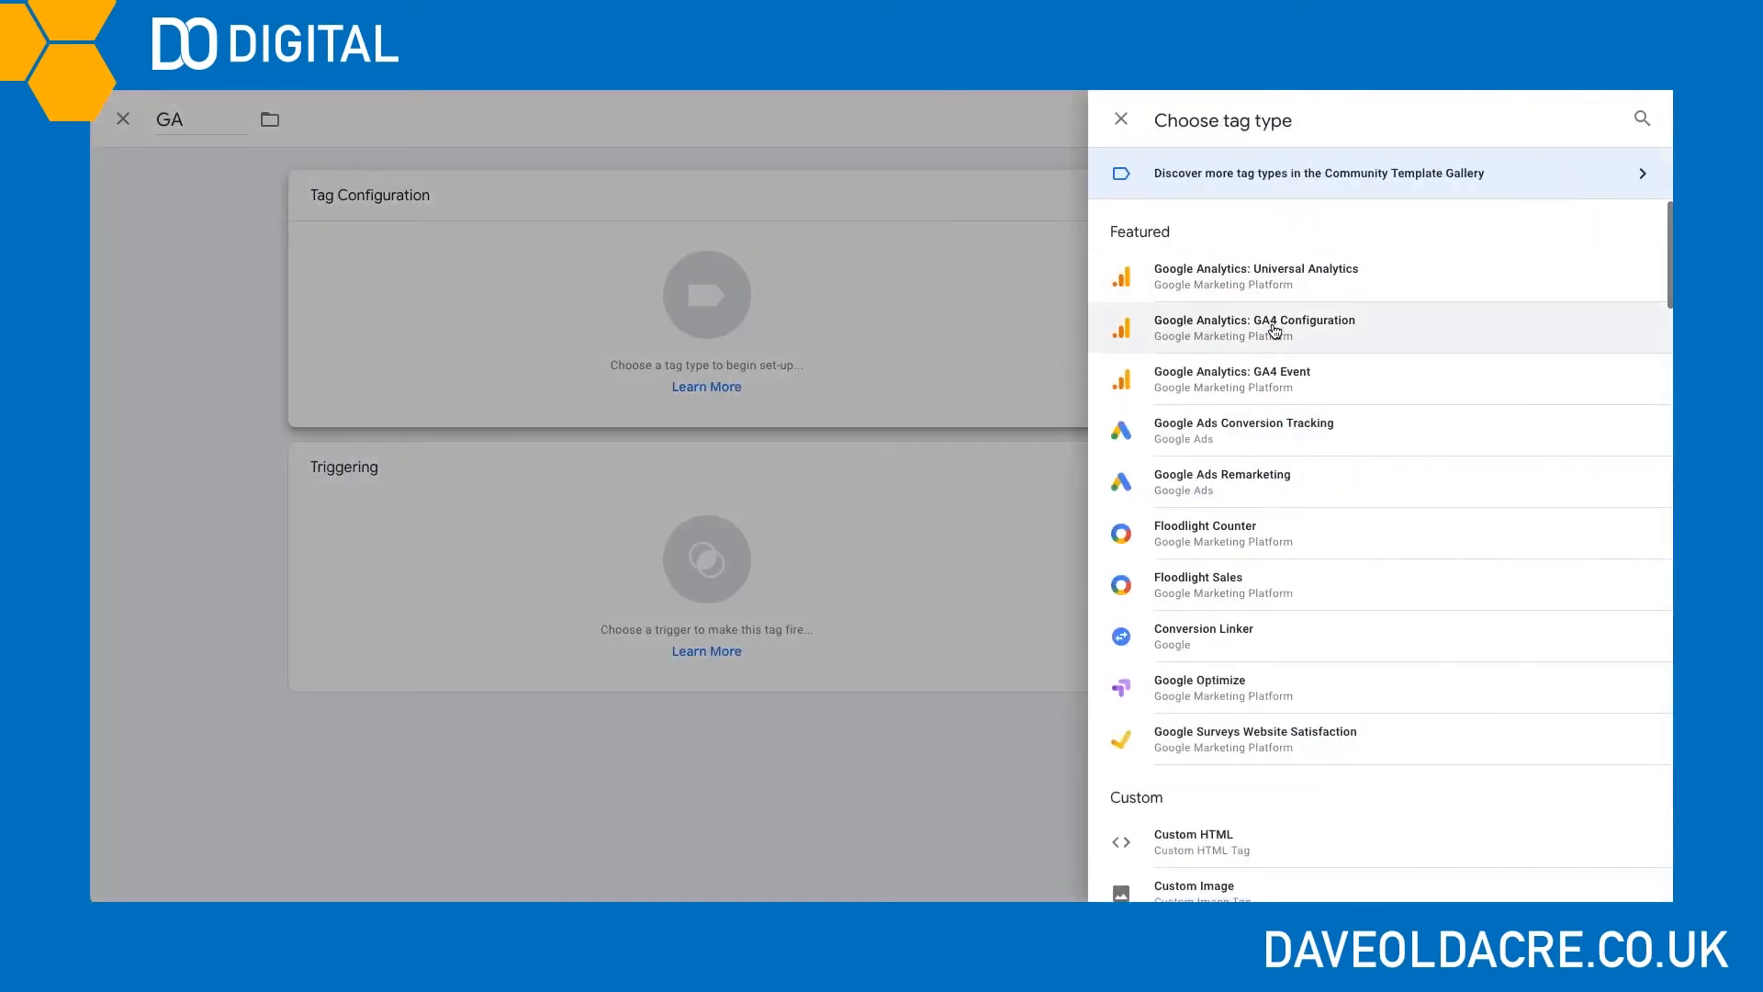
pyautogui.click(1273, 329)
pyautogui.click(801, 382)
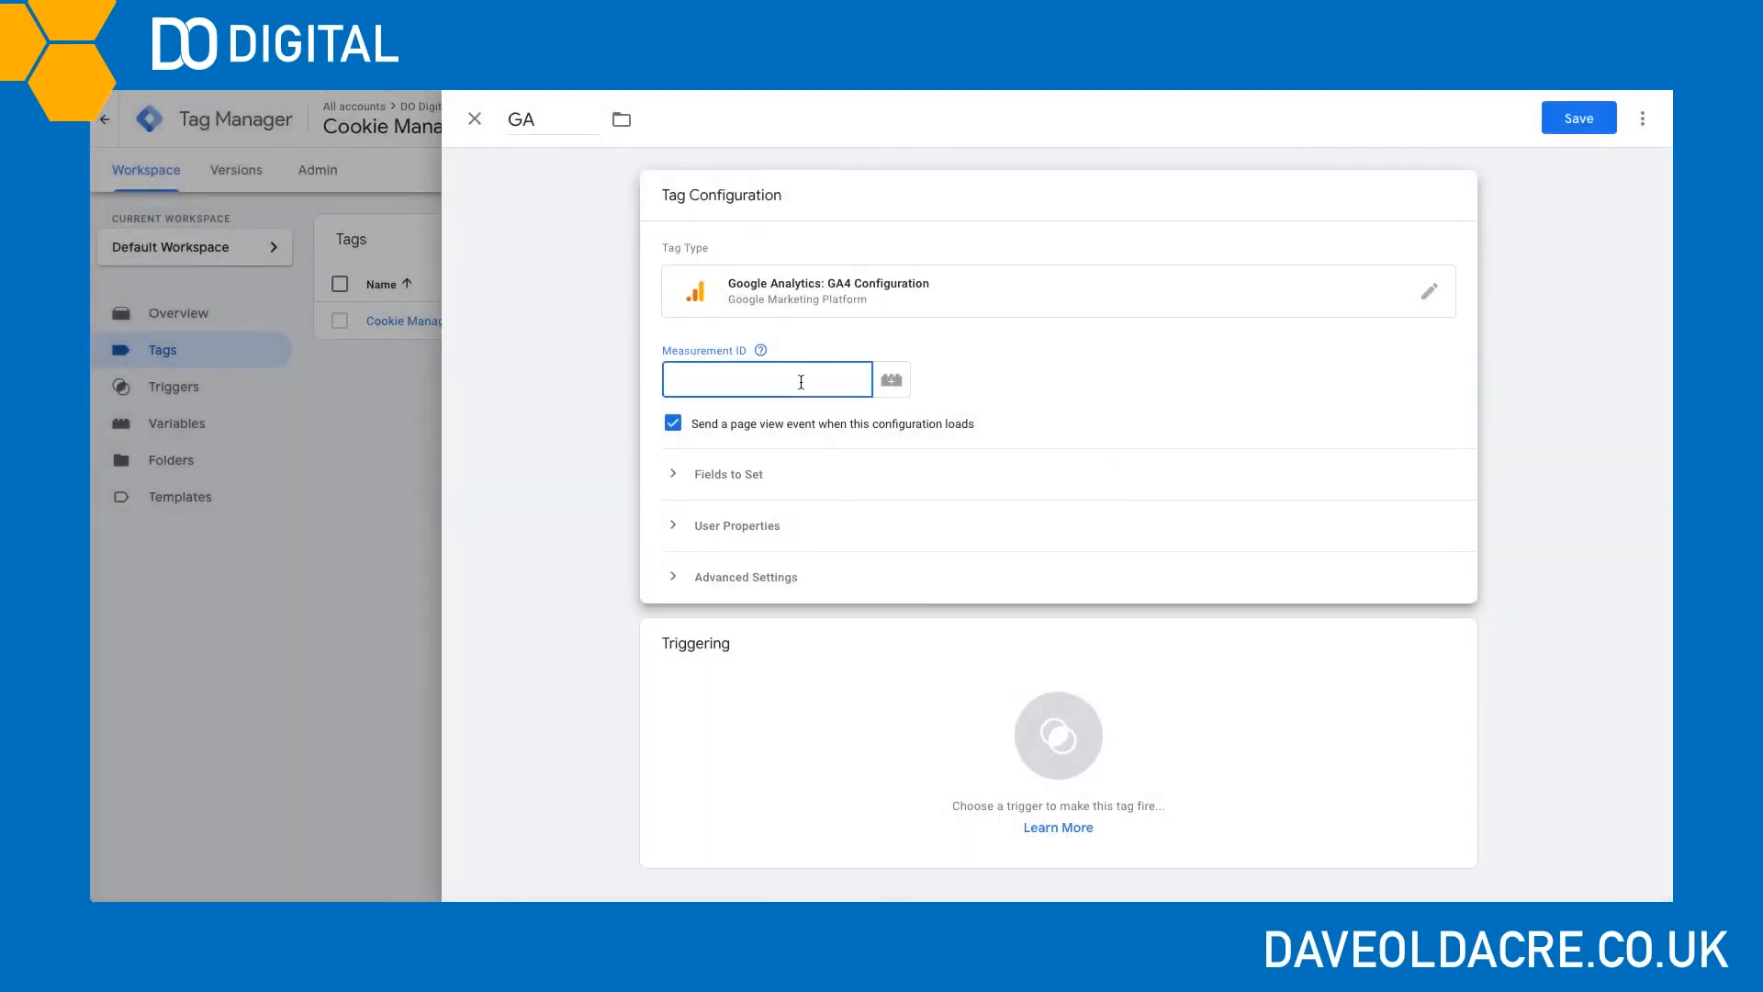
pyautogui.write('1234')
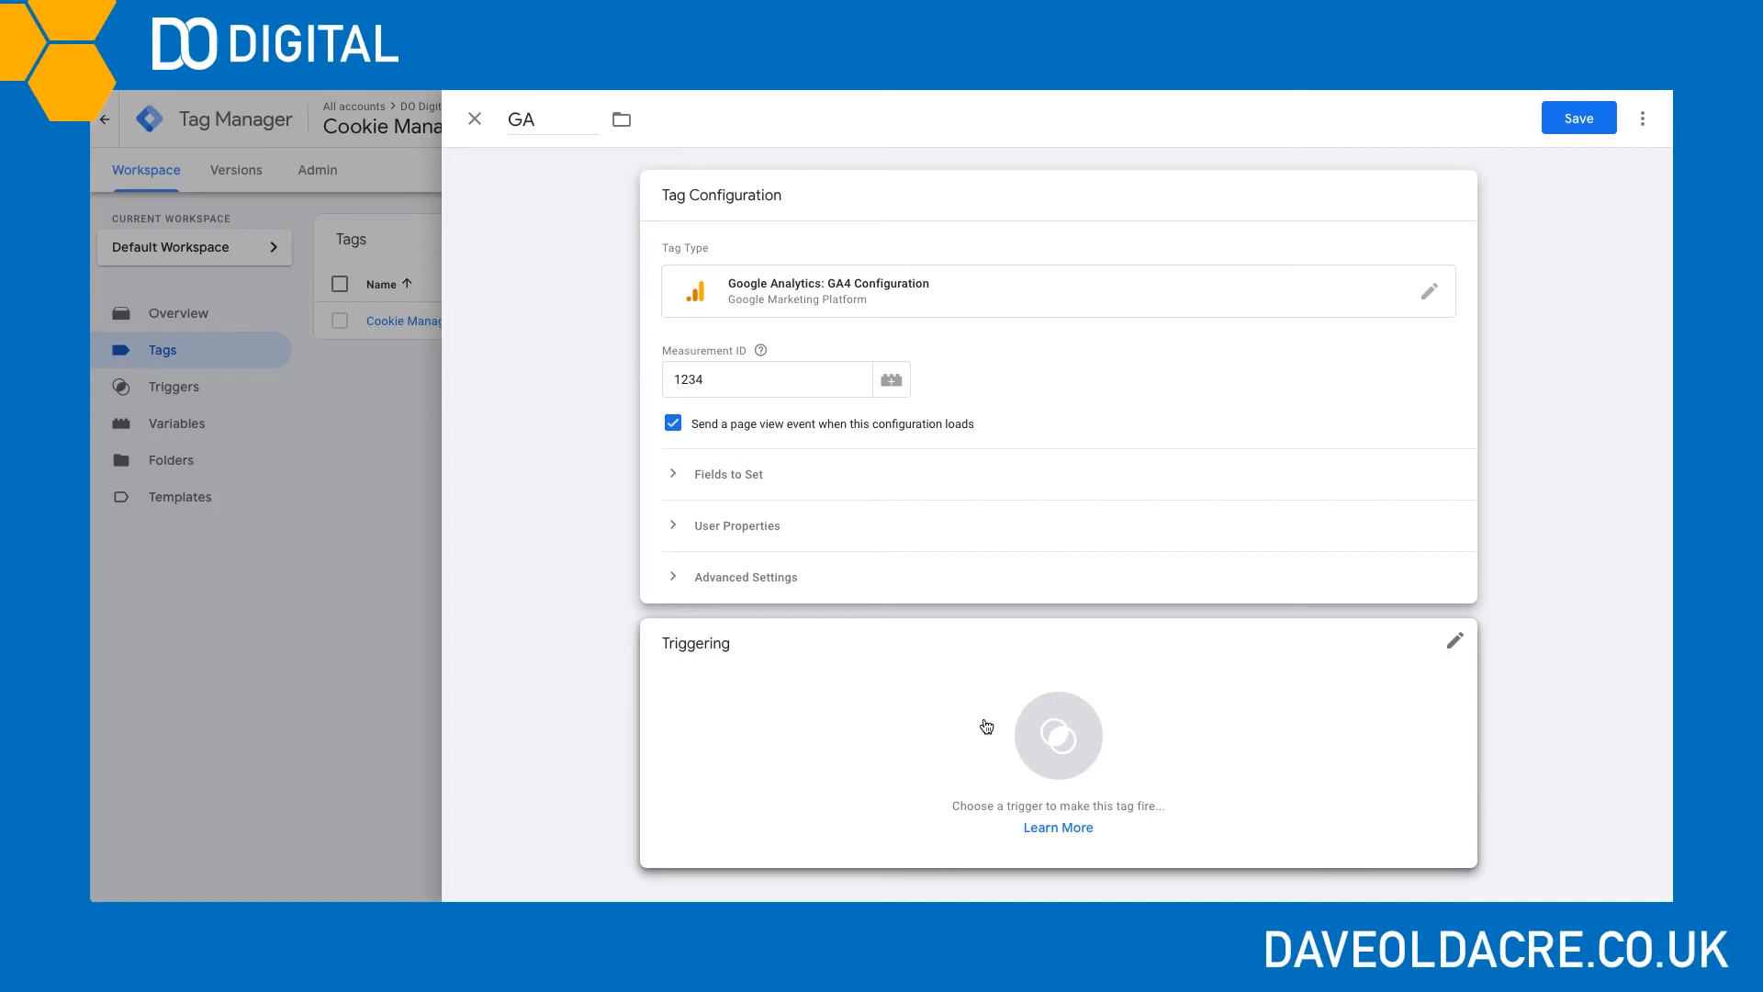
# Add the Performance Click, Performance Page Load and Accept All Click firing rules as the GA tag's triggers
pyautogui.click(986, 726)
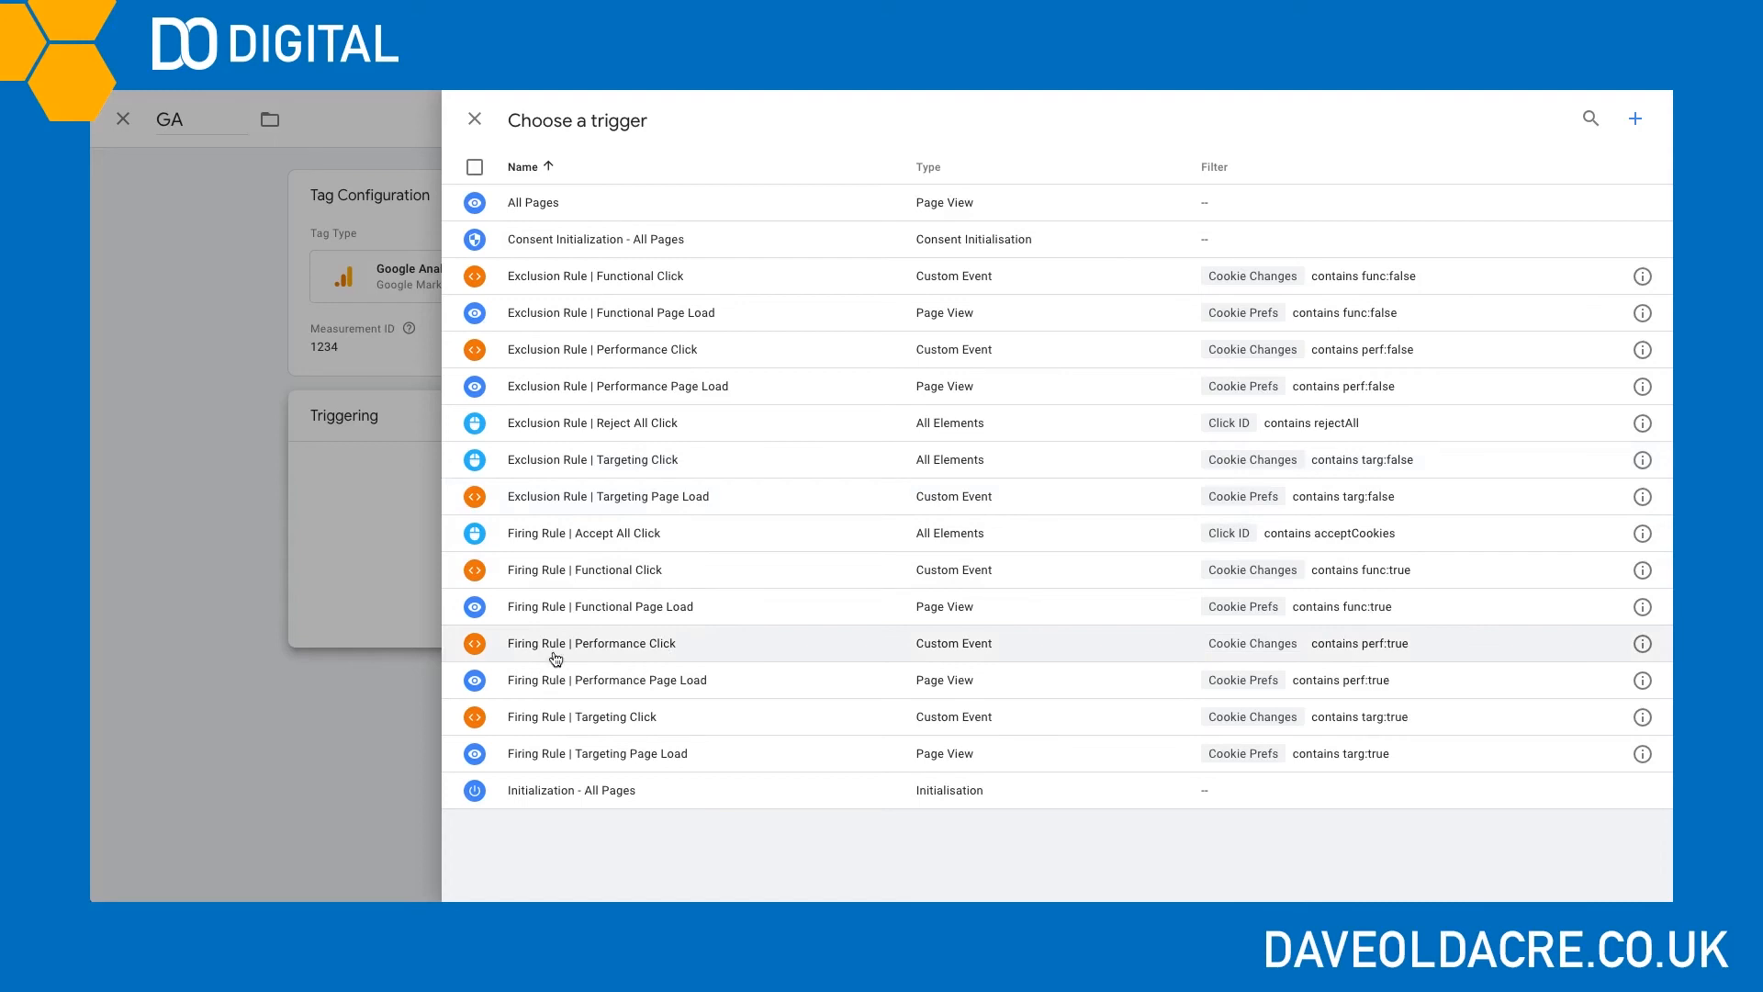
pyautogui.click(479, 644)
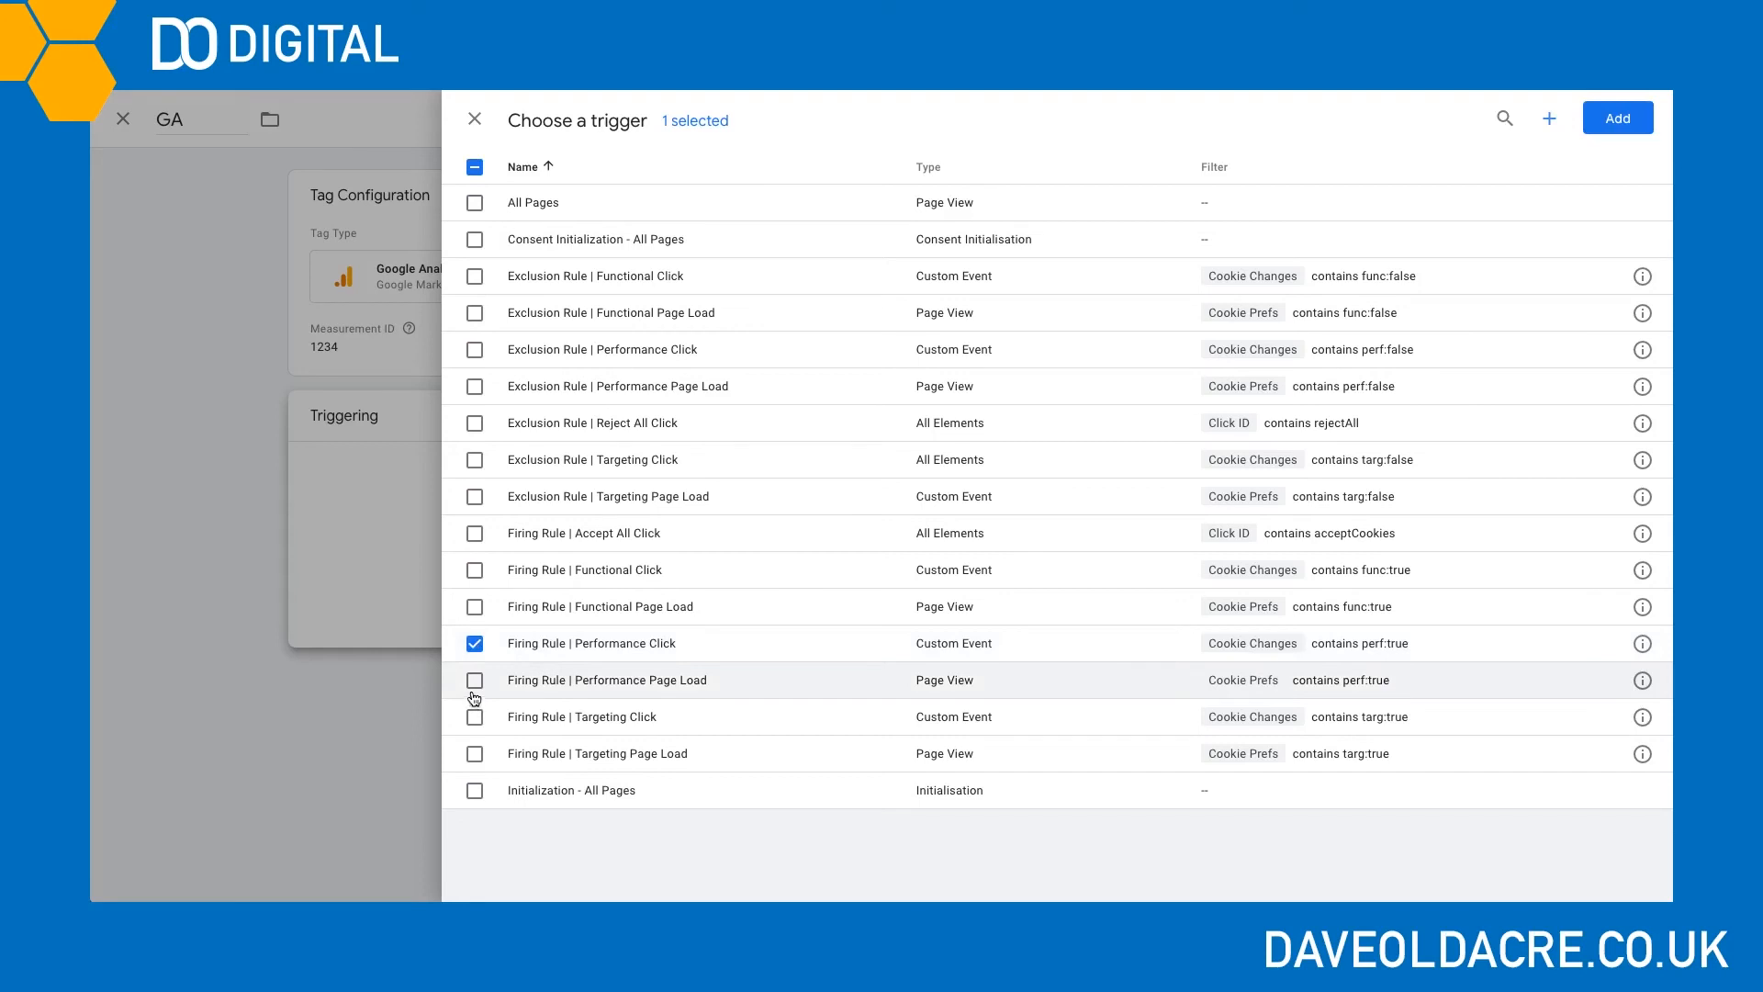
pyautogui.click(474, 681)
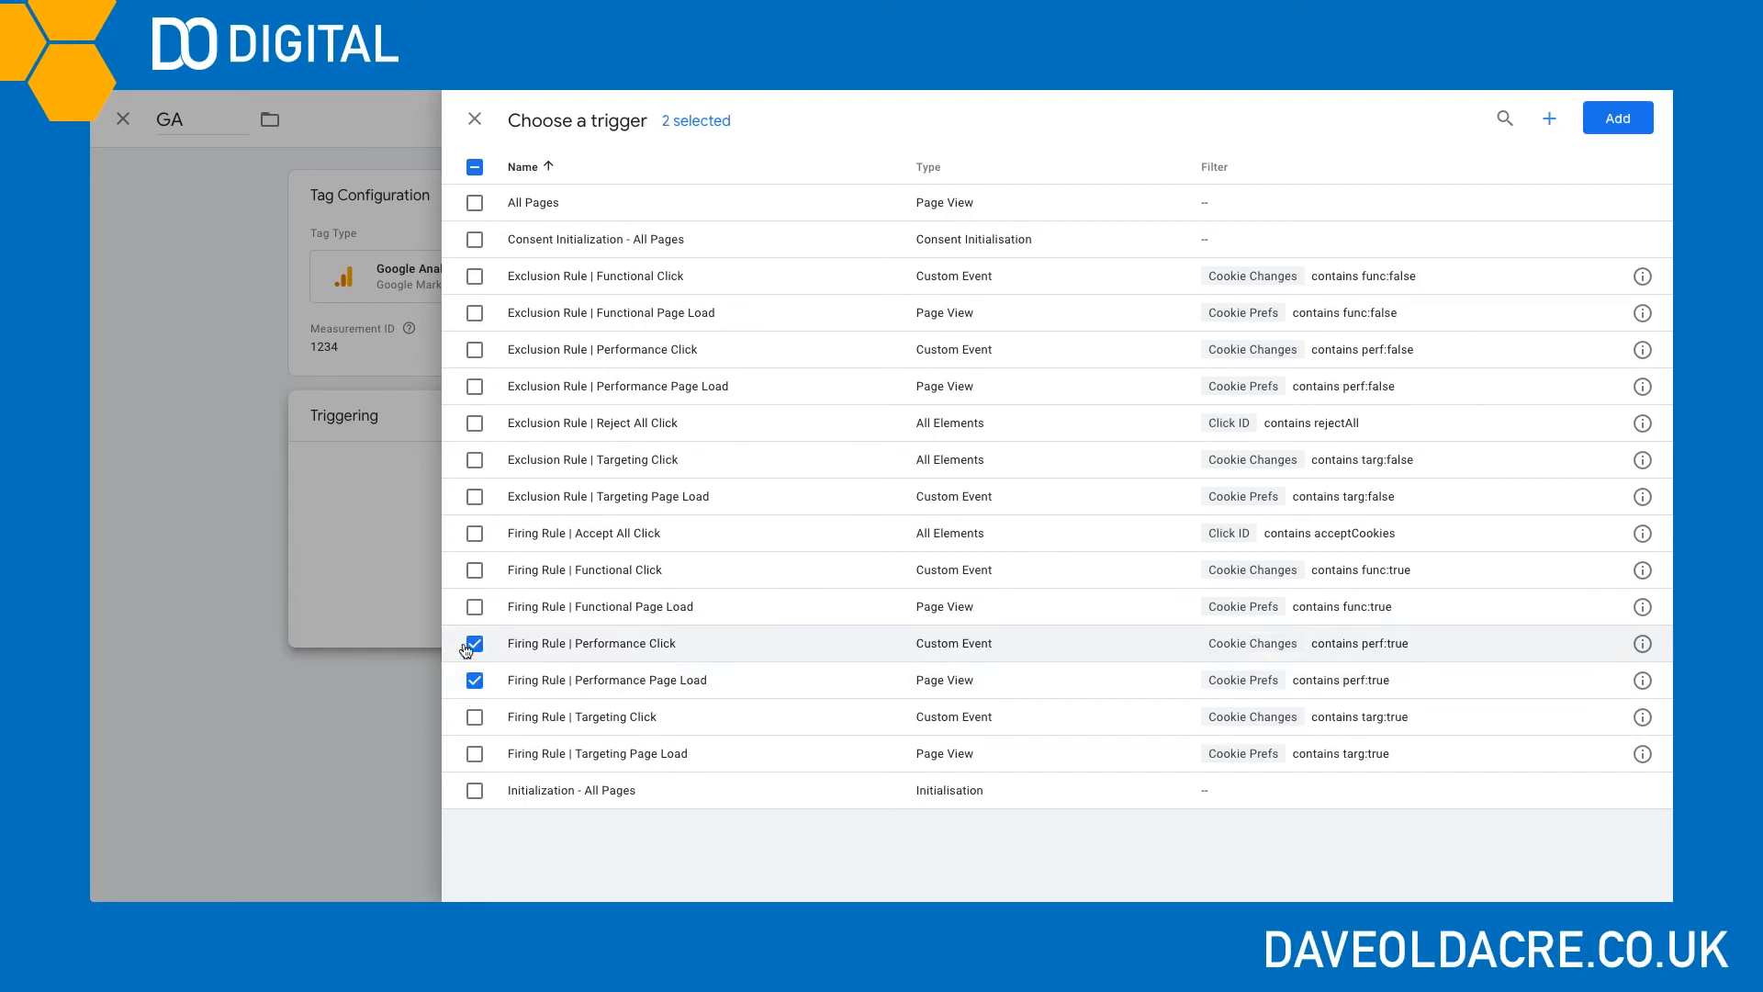
pyautogui.click(476, 538)
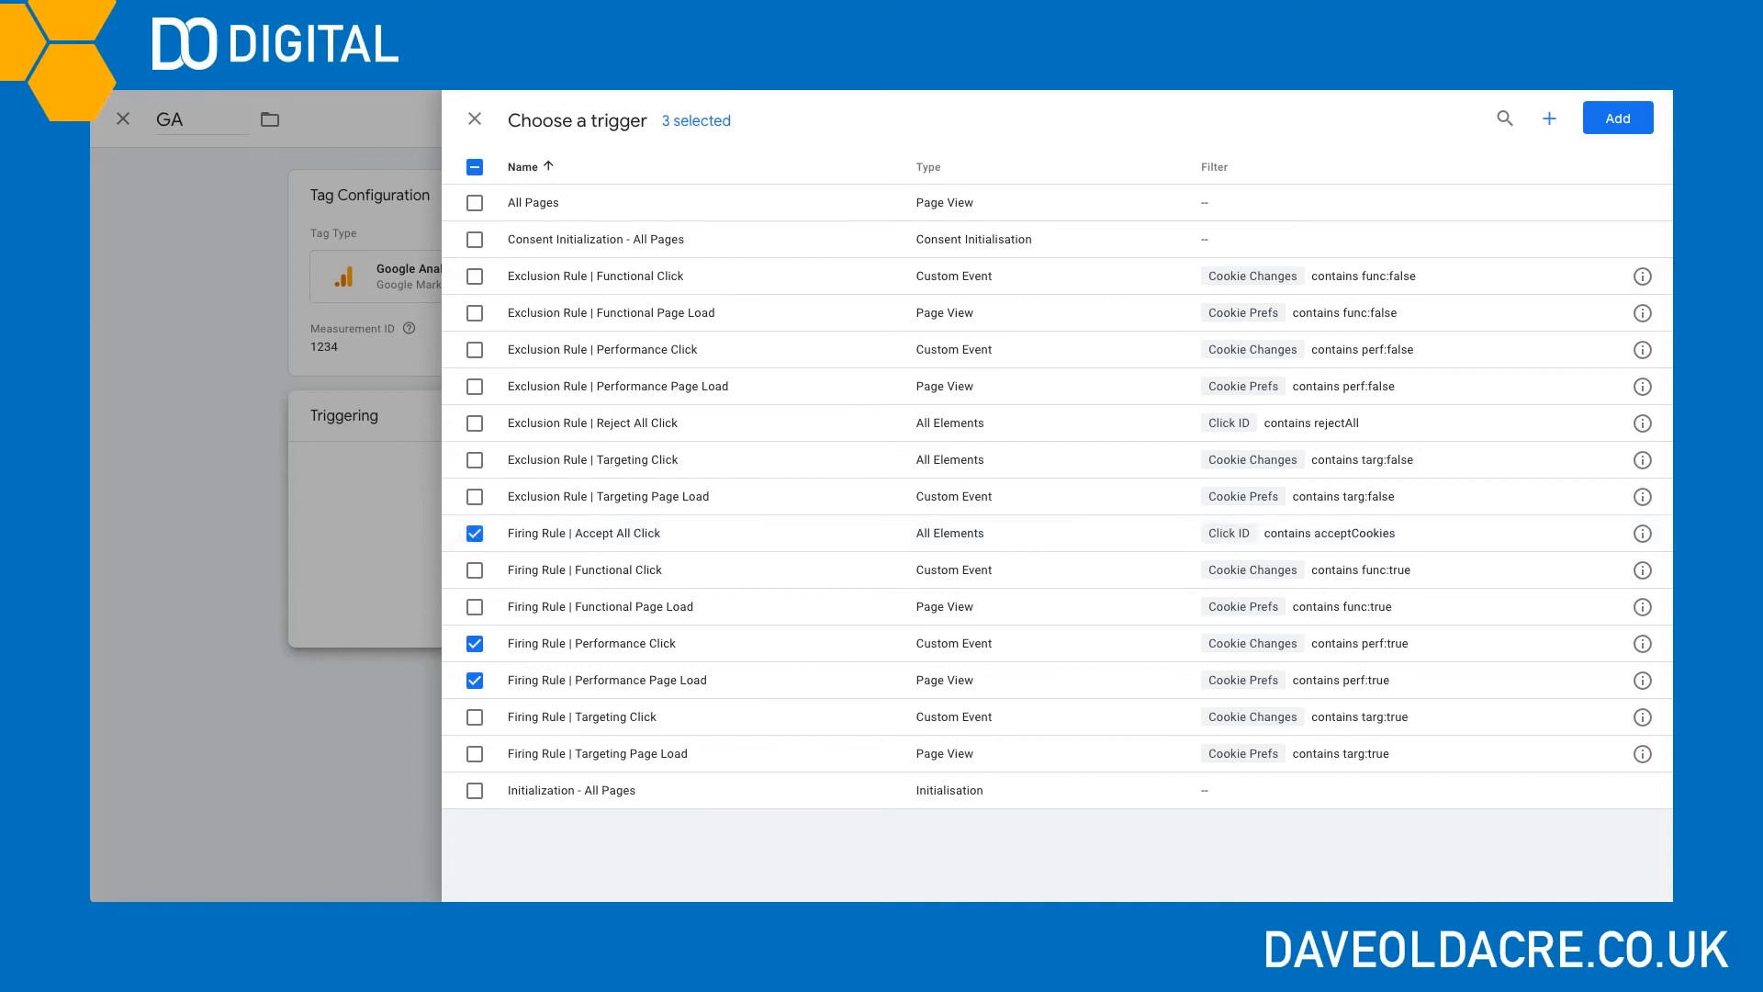
pyautogui.click(1648, 114)
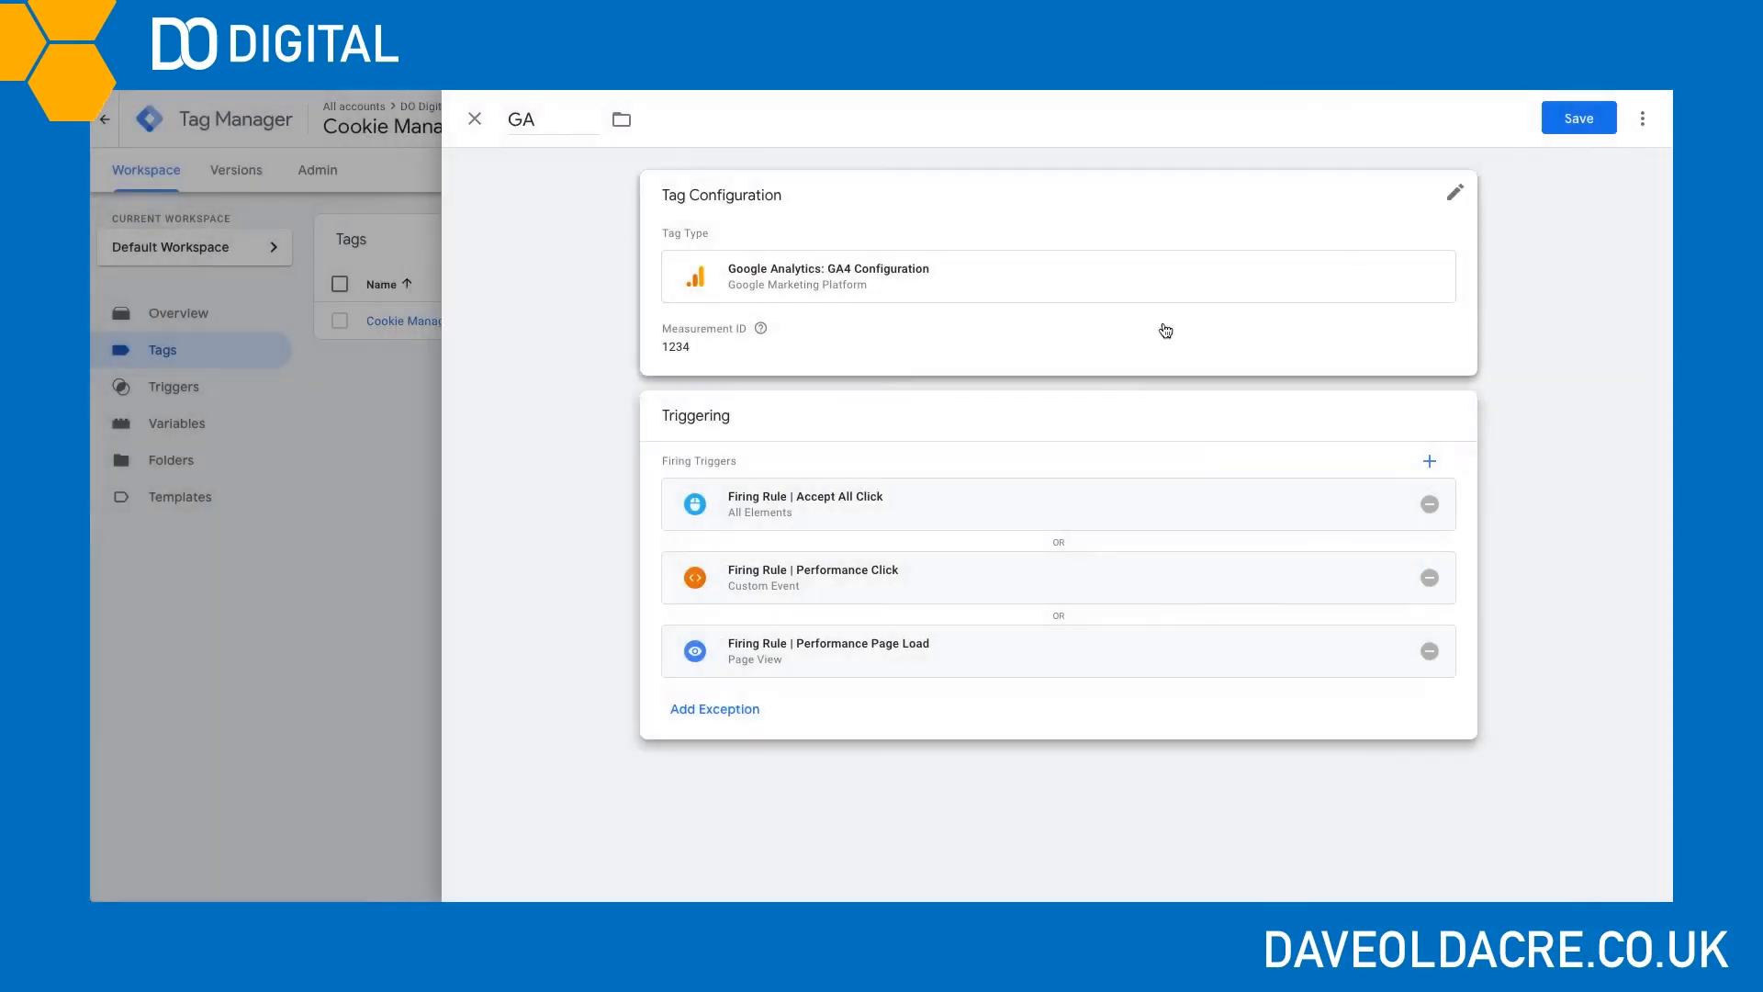
# Add the Performance Click, Performance Page Load and Reject All Click exclusion rules as exceptions to the GA tag and save it
pyautogui.click(717, 710)
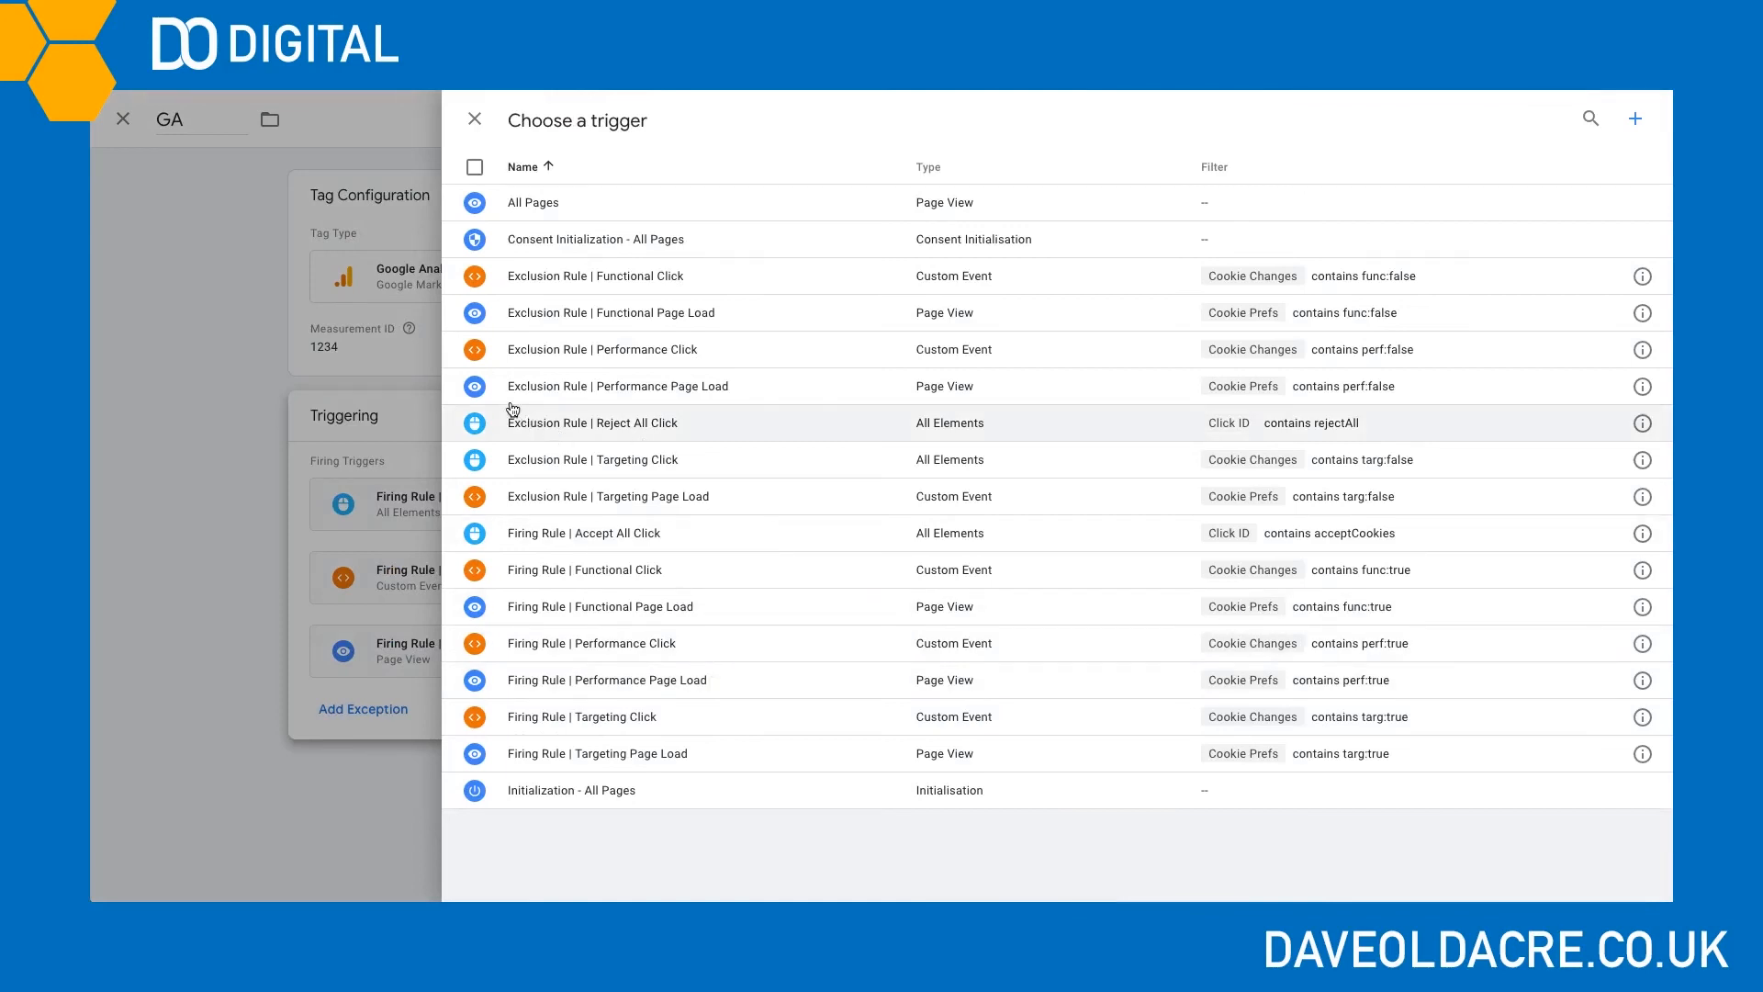
pyautogui.click(475, 350)
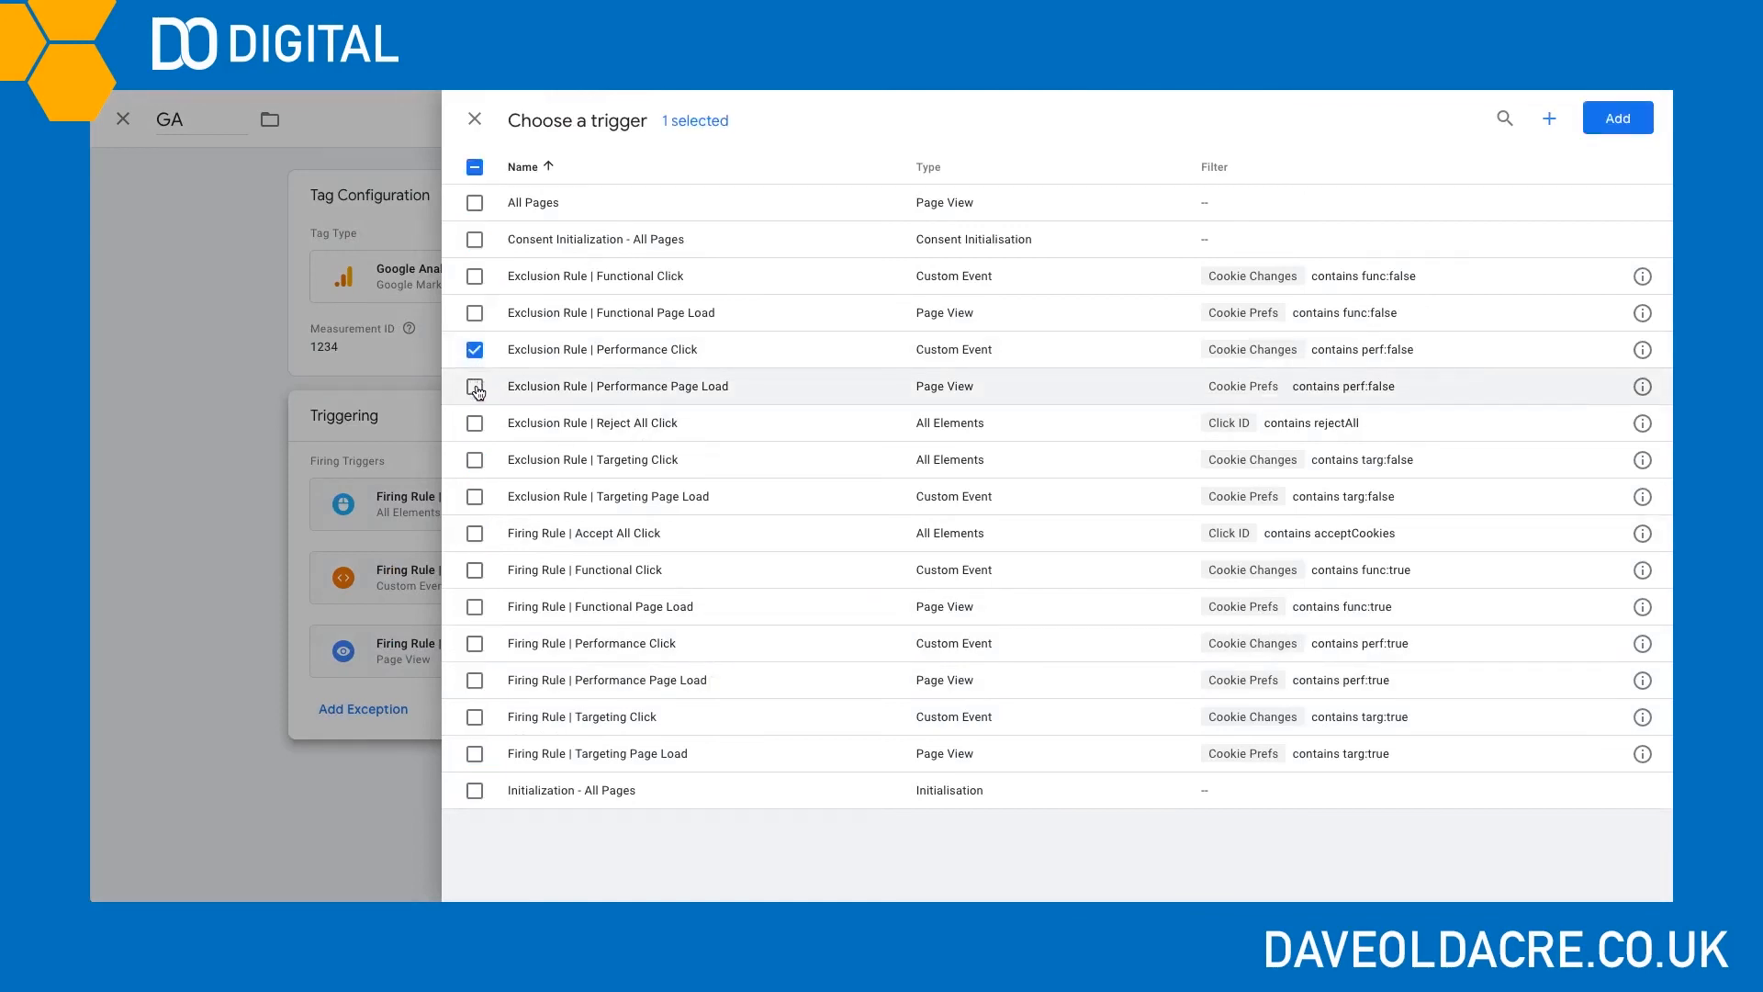
pyautogui.click(476, 388)
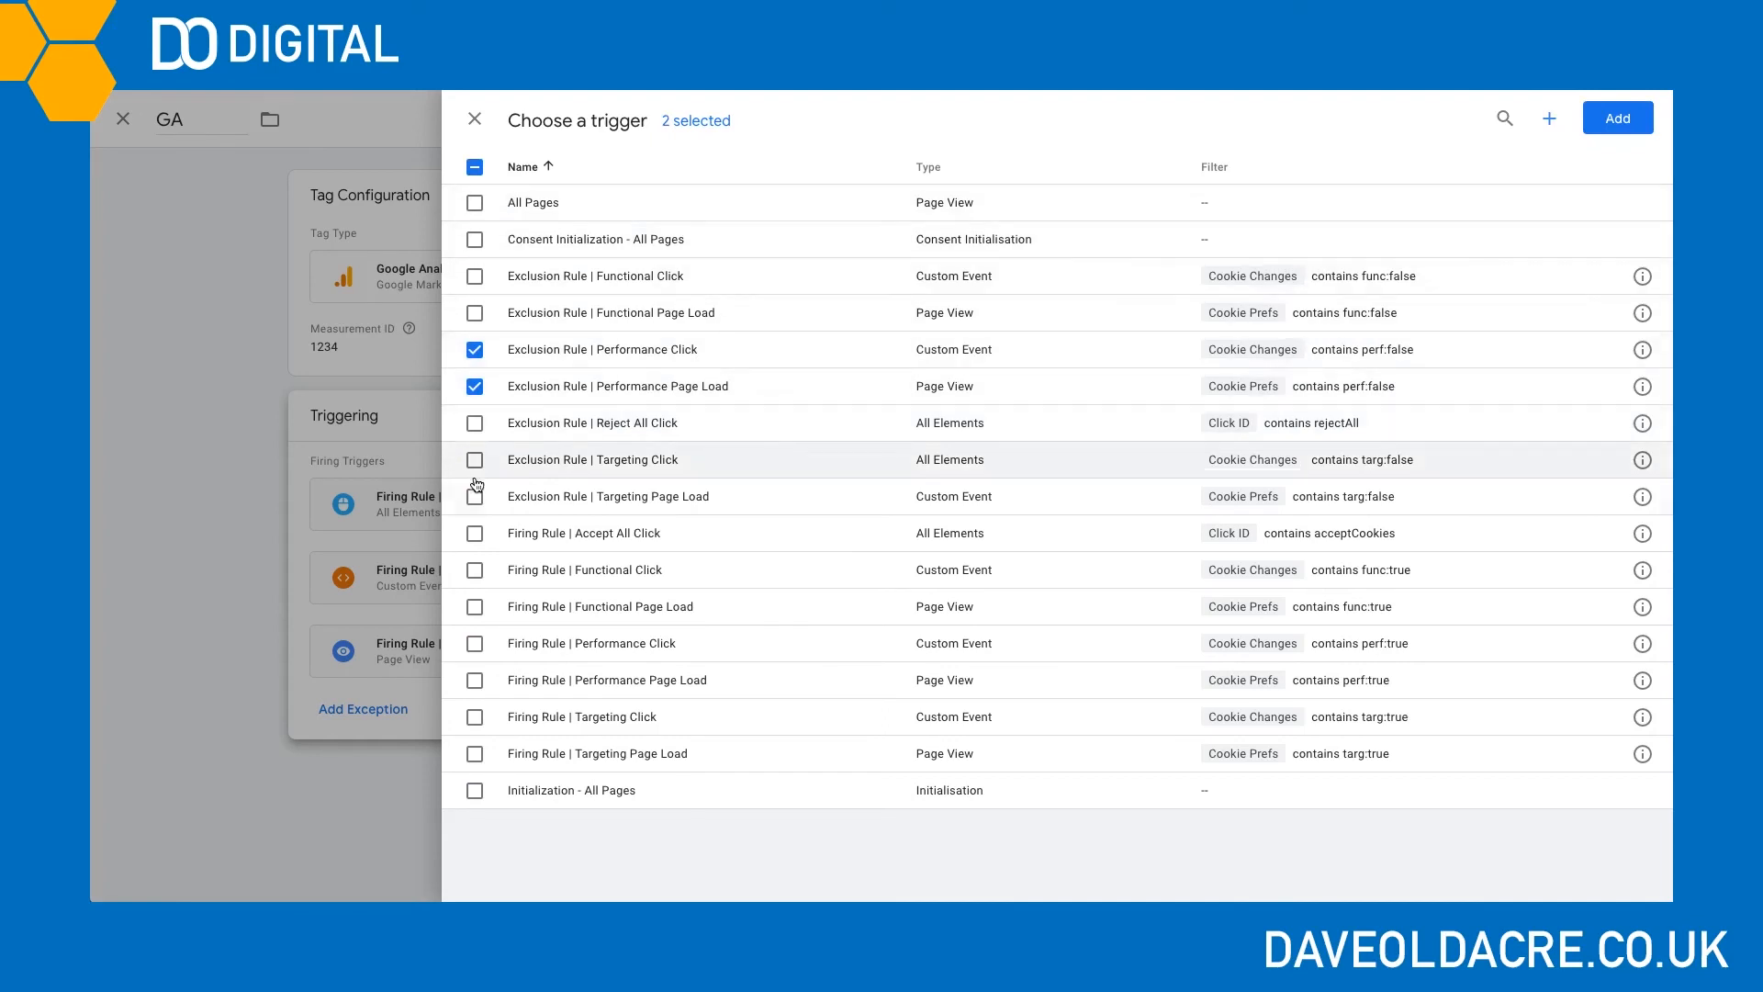
pyautogui.click(474, 424)
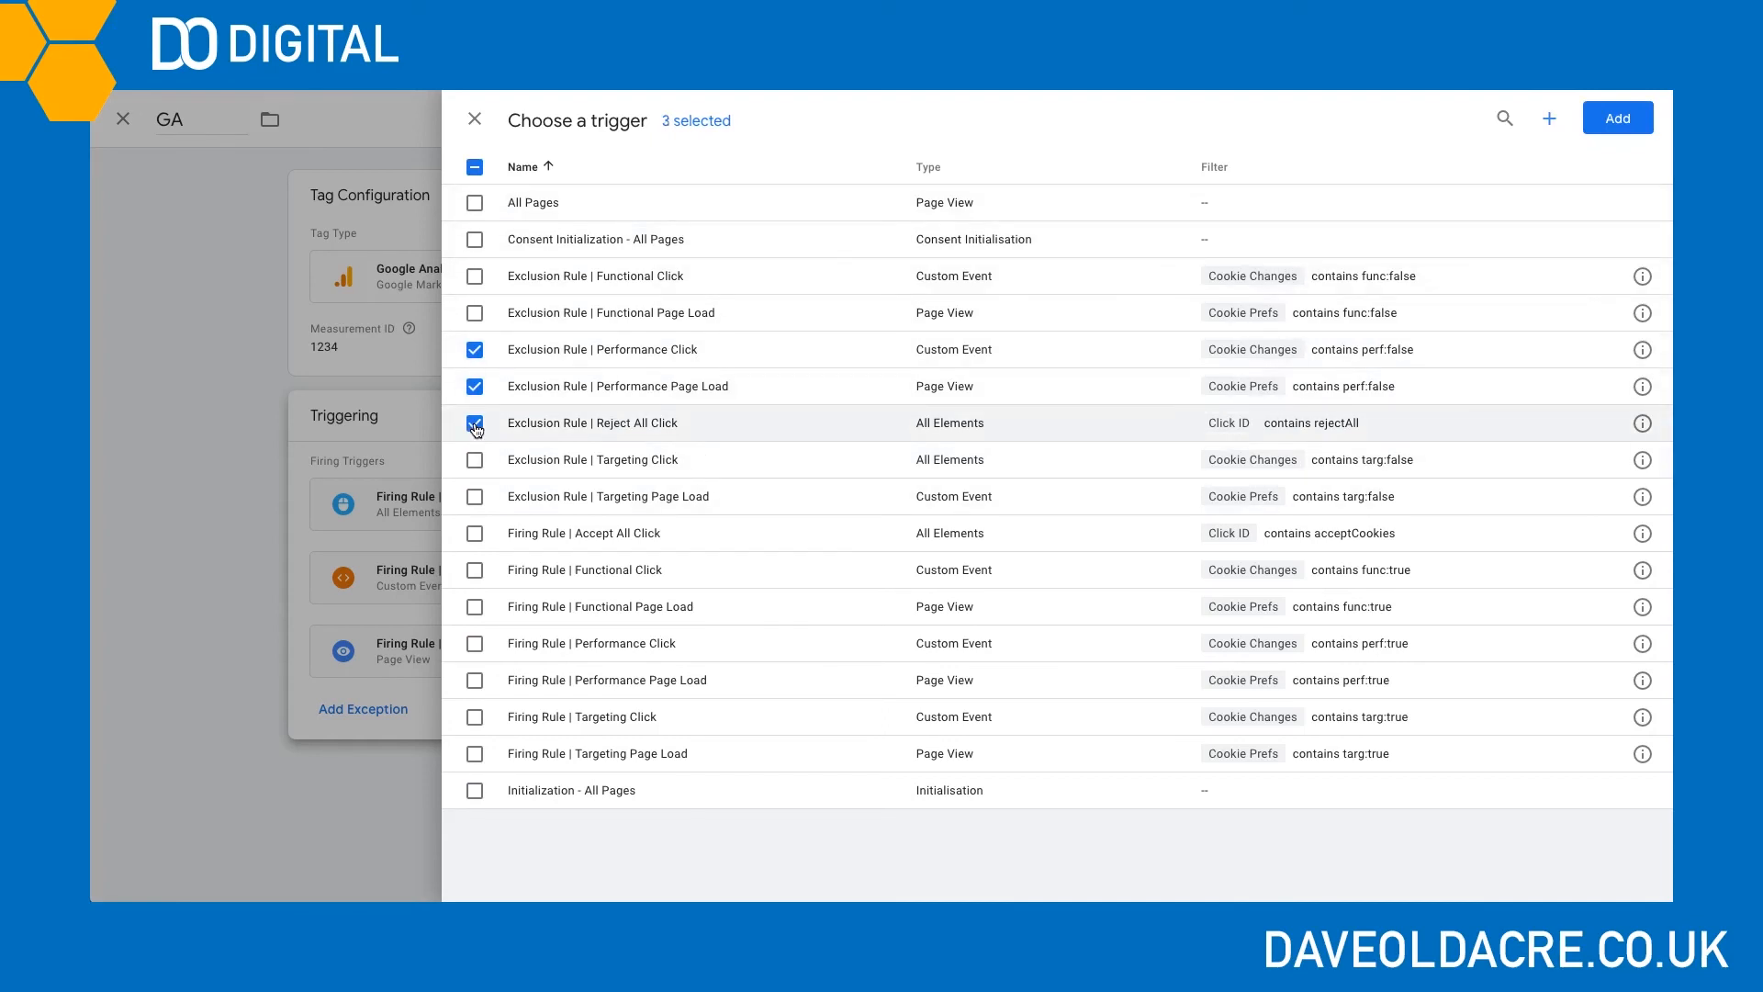
pyautogui.click(1614, 127)
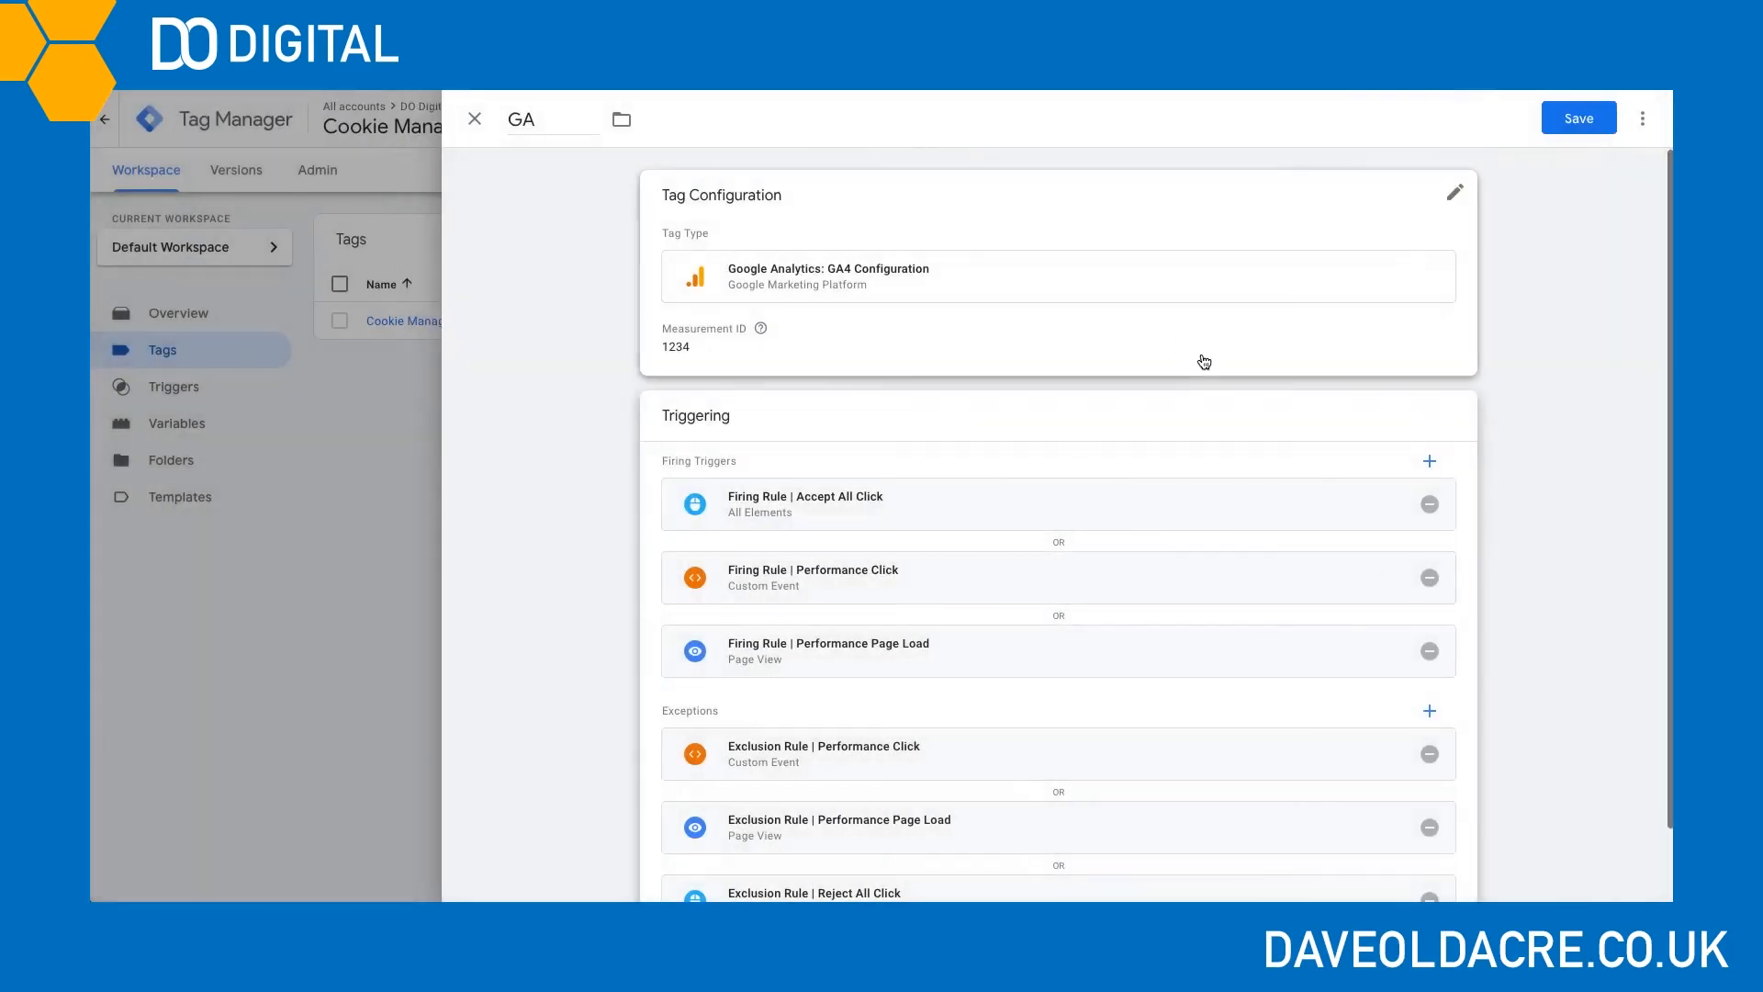
pyautogui.click(1561, 123)
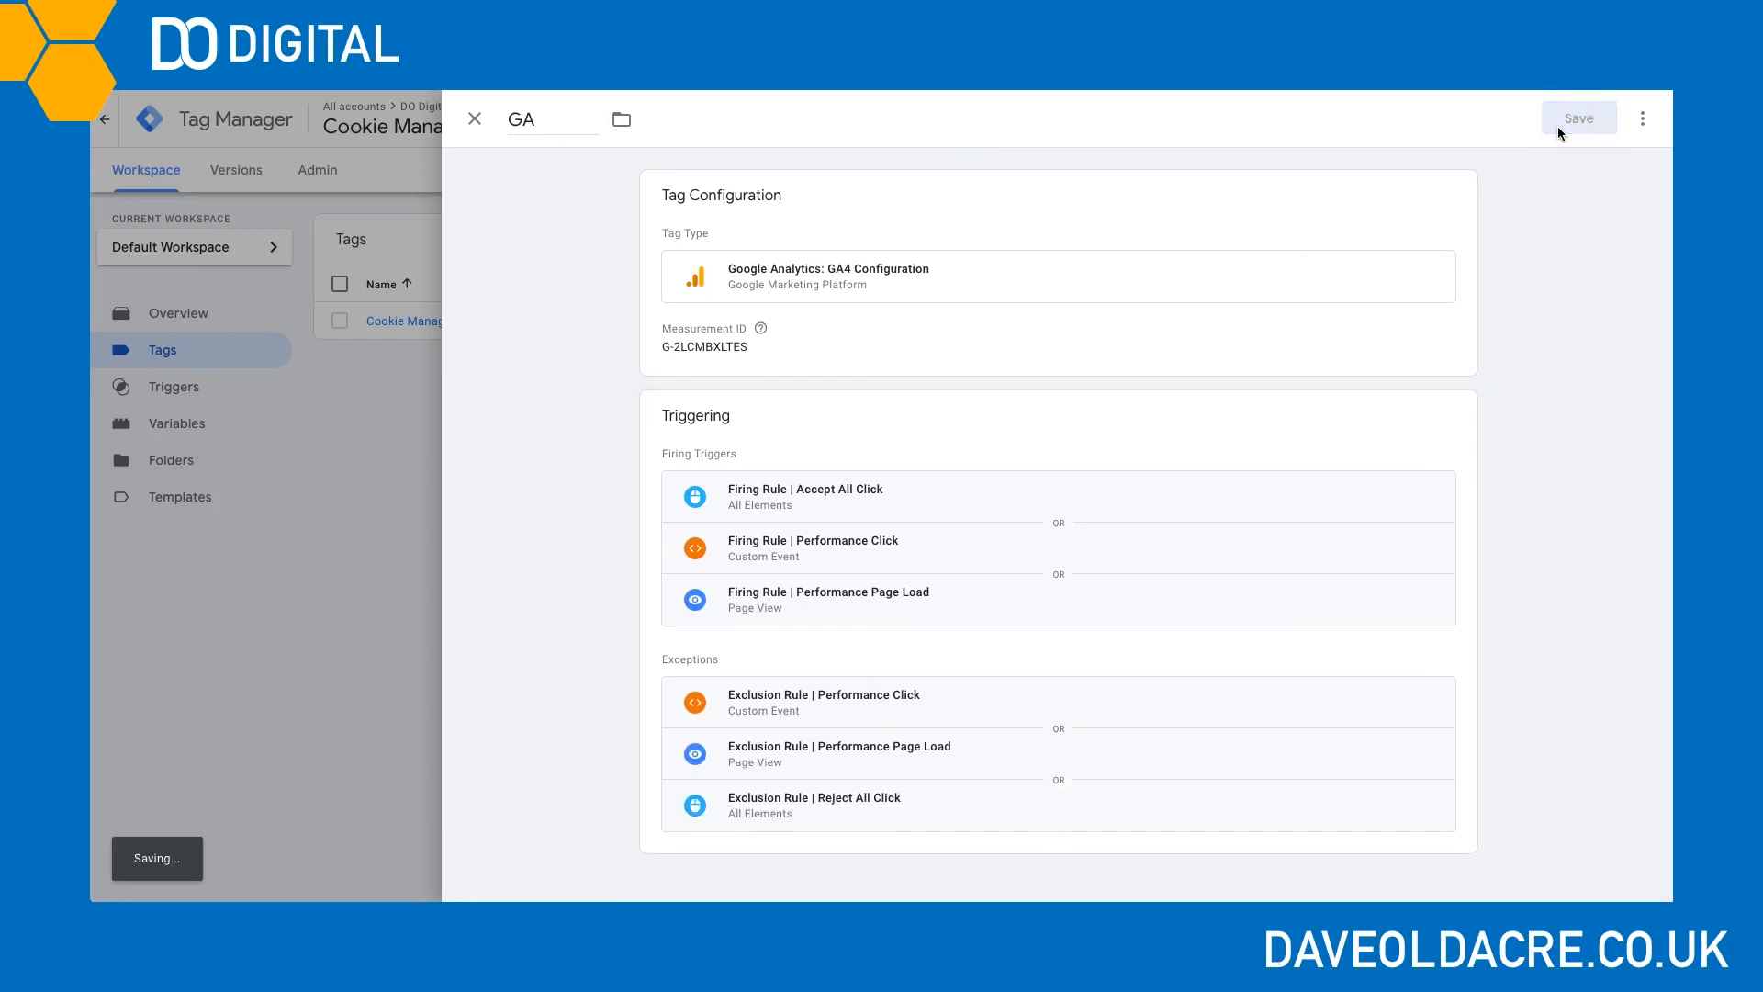